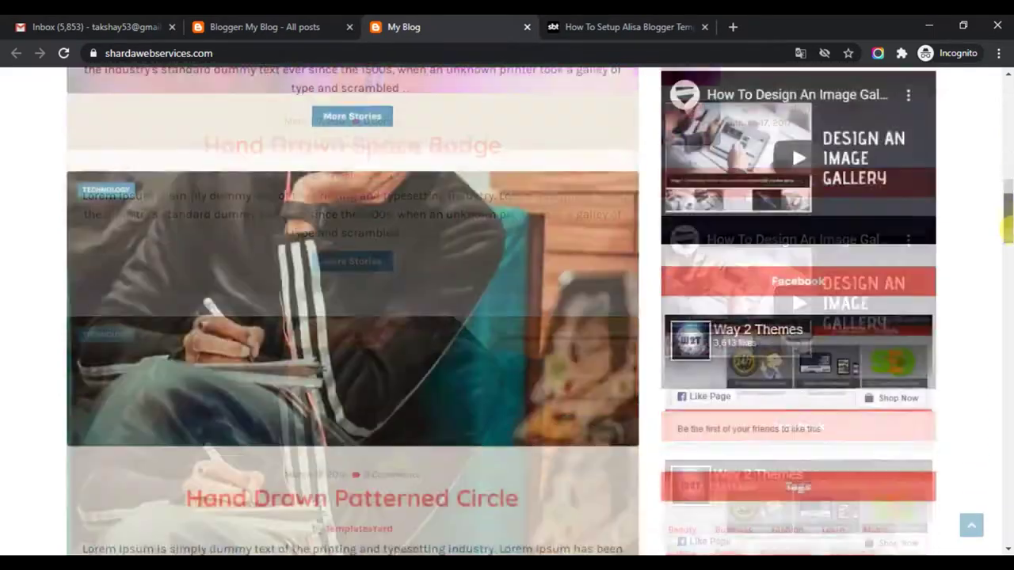
Look over the blog's homepage and bring up the Alisa Blogger Template setup guide
{"action": "left_click_drag", "start_coordinate": [1005, 274], "coordinate": [1006, 327]}
{"action": "left_click_drag", "start_coordinate": [1006, 404], "coordinate": [1007, 91]}
{"action": "left_click", "coordinate": [570, 27]}
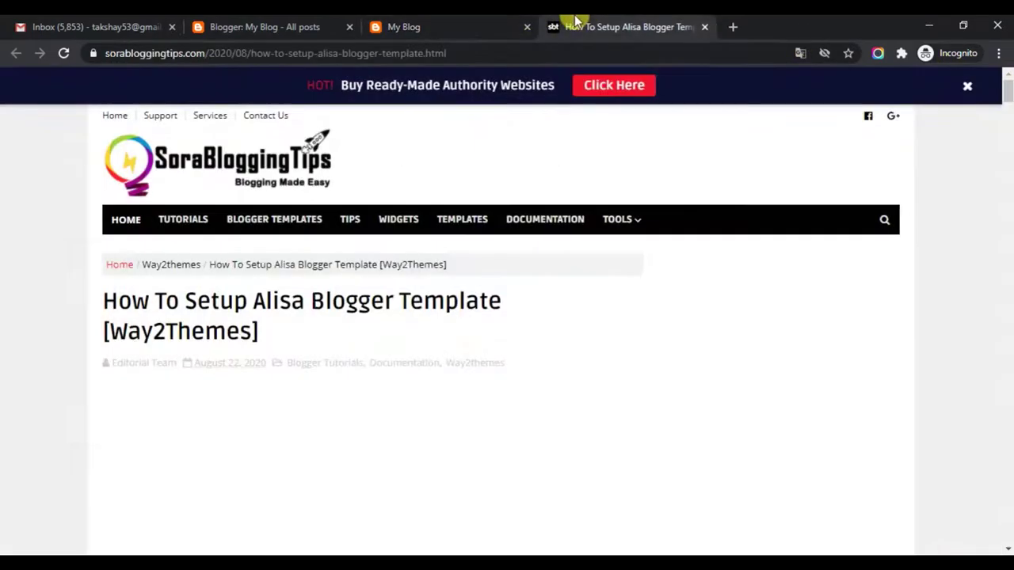
{"action": "left_click_drag", "start_coordinate": [103, 300], "coordinate": [311, 335]}
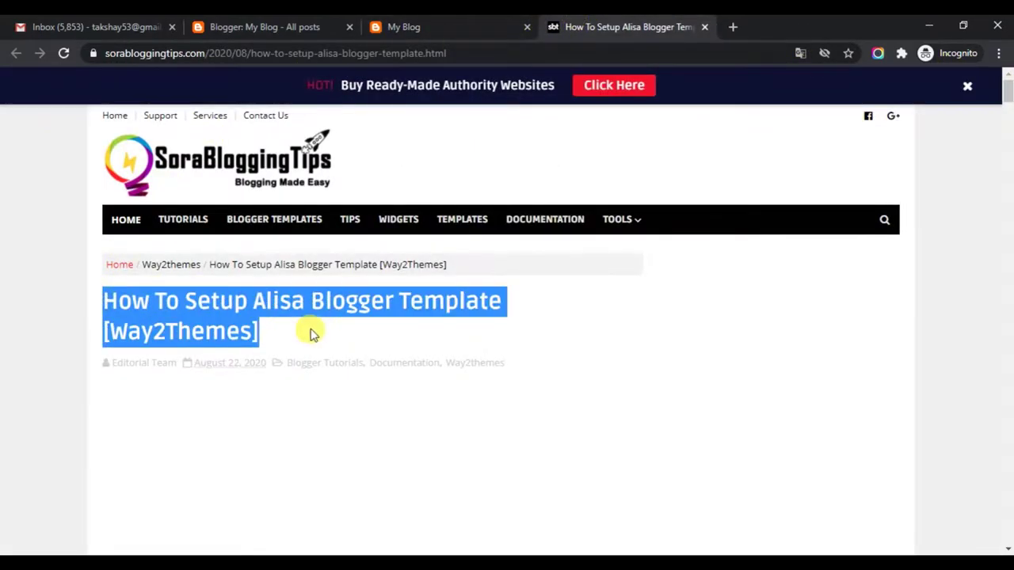
{"action": "left_click", "coordinate": [590, 308]}
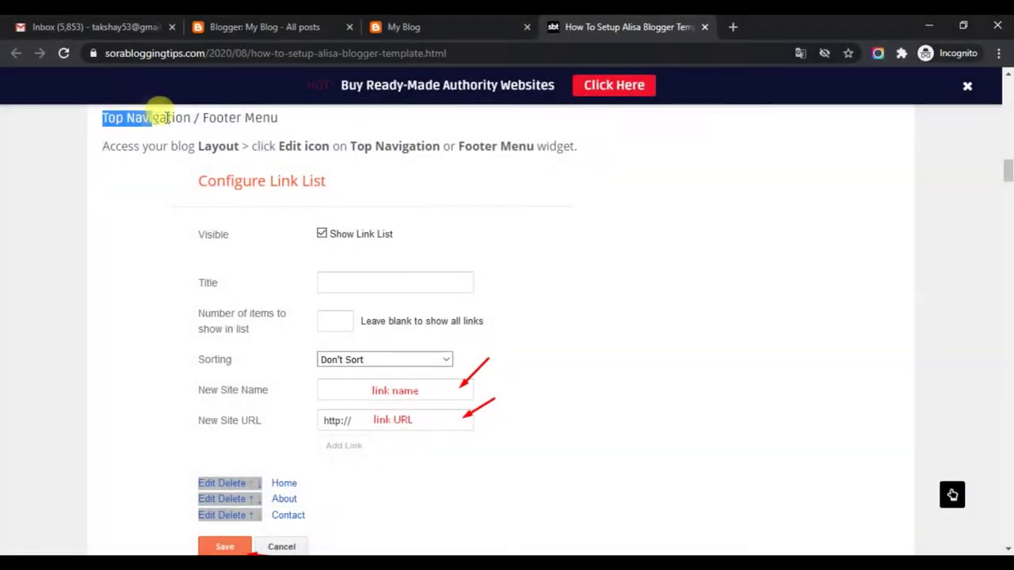
Read the guide's Top Navigation / Footer Menu section and check the matching links in the blog's header
{"action": "left_click_drag", "start_coordinate": [167, 117], "coordinate": [268, 117]}
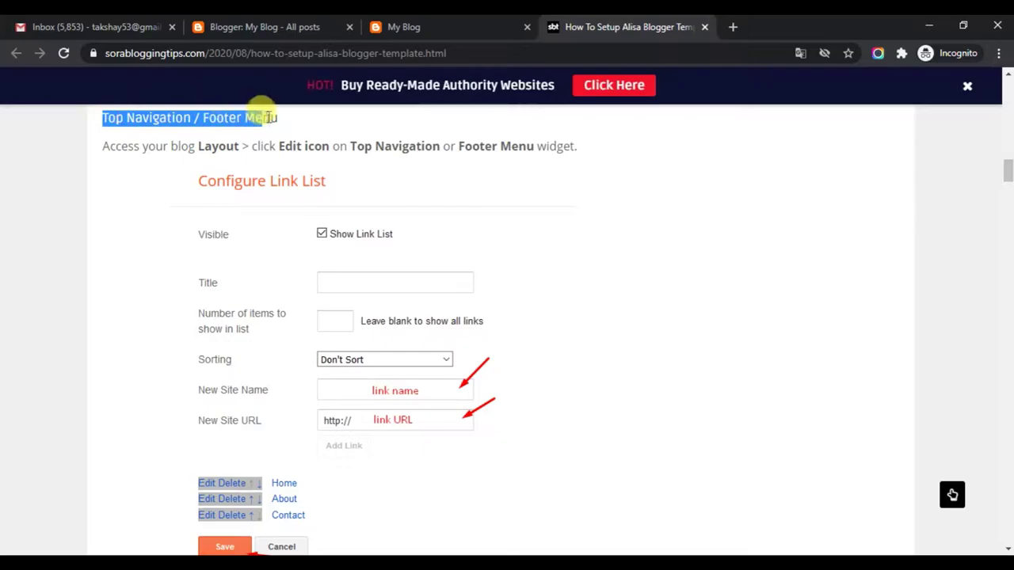
{"action": "left_click_drag", "start_coordinate": [105, 147], "coordinate": [581, 164]}
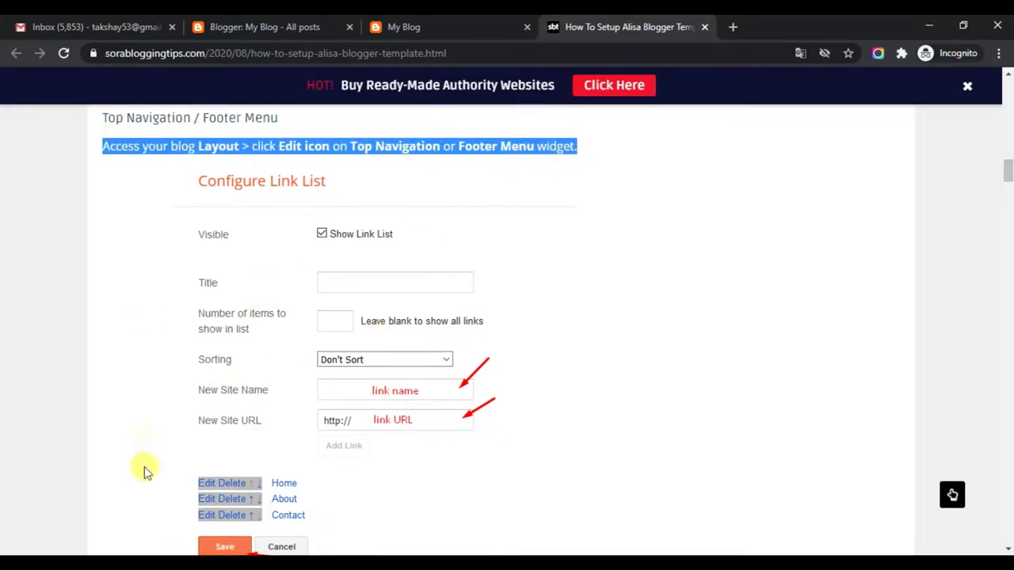
{"action": "scroll", "coordinate": [380, 432], "scroll_direction": "down", "scroll_amount": 2}
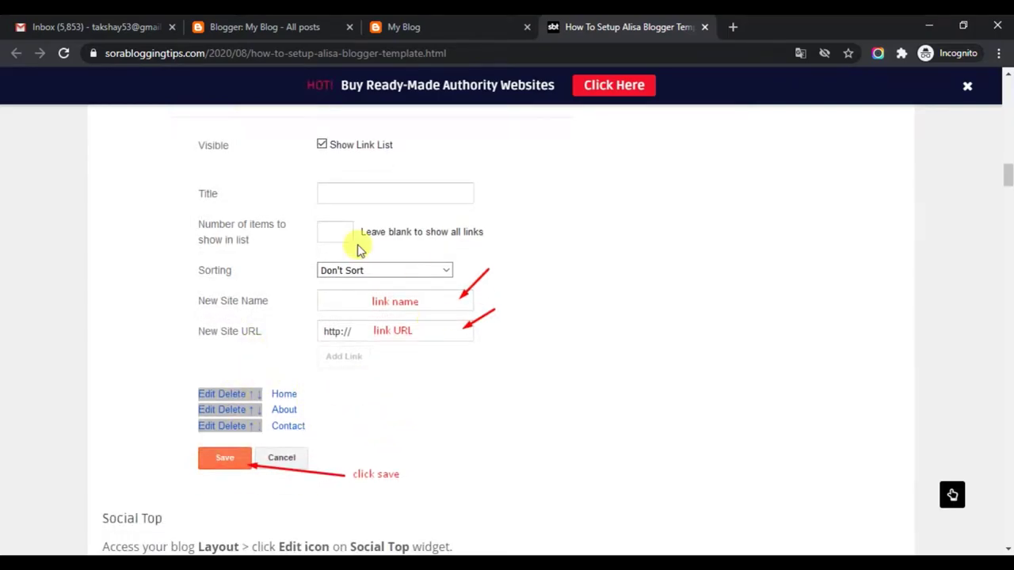
{"action": "left_click", "coordinate": [475, 24]}
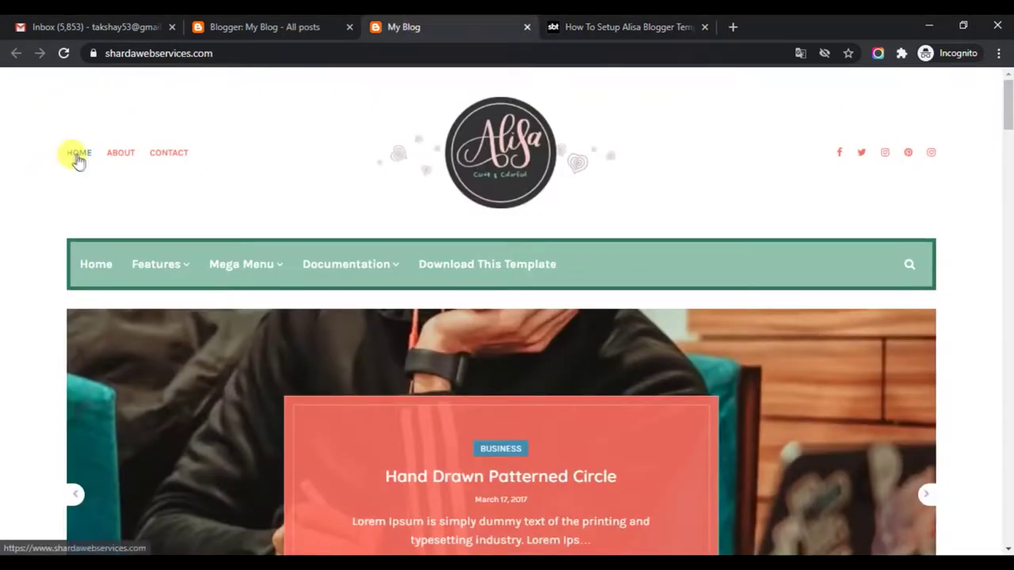
Go to the blog's Layout page in Blogger and open the Top Navigation Link List widget for editing
{"action": "left_click", "coordinate": [262, 24]}
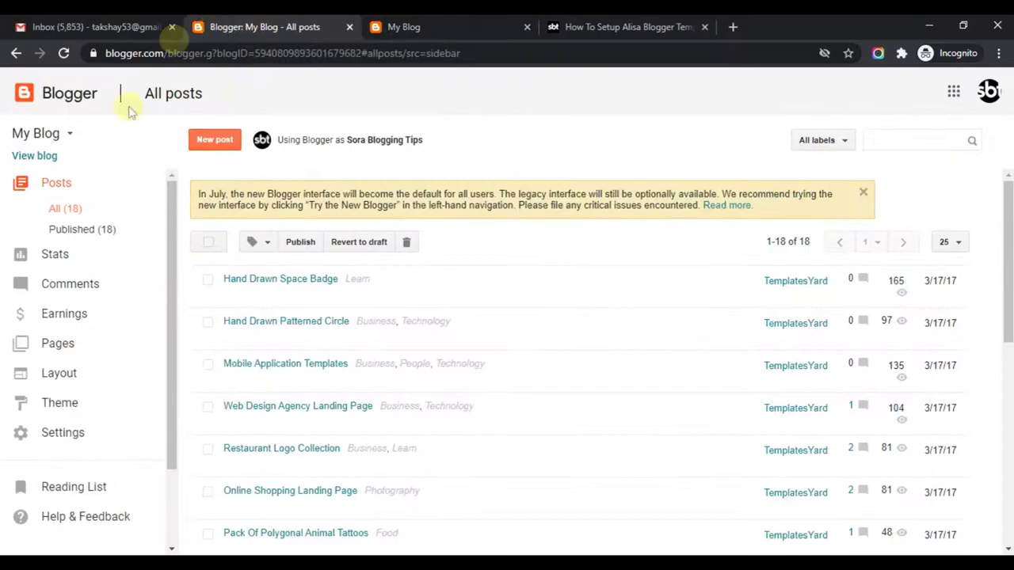
{"action": "left_click", "coordinate": [72, 371]}
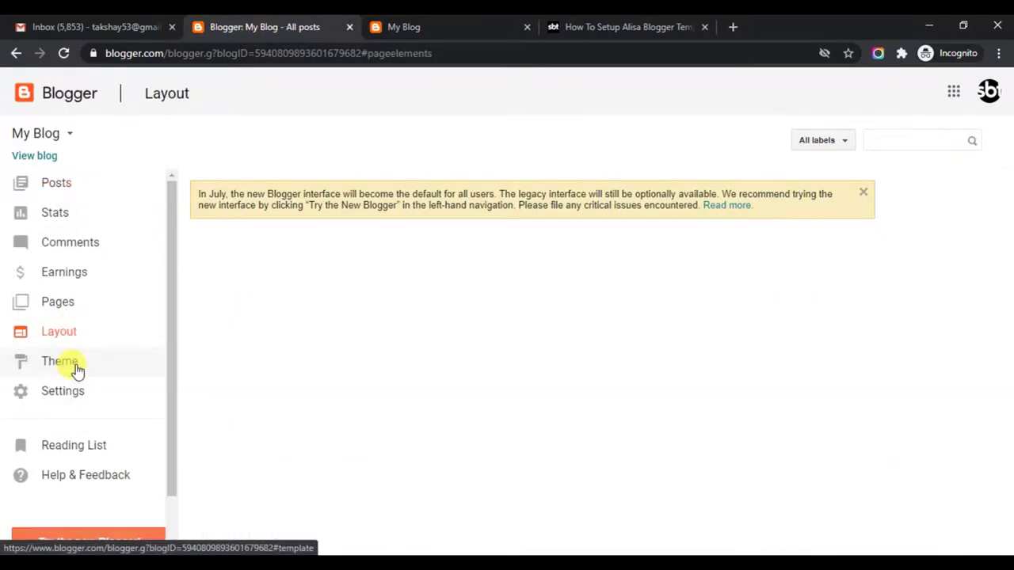
{"action": "left_click", "coordinate": [156, 372]}
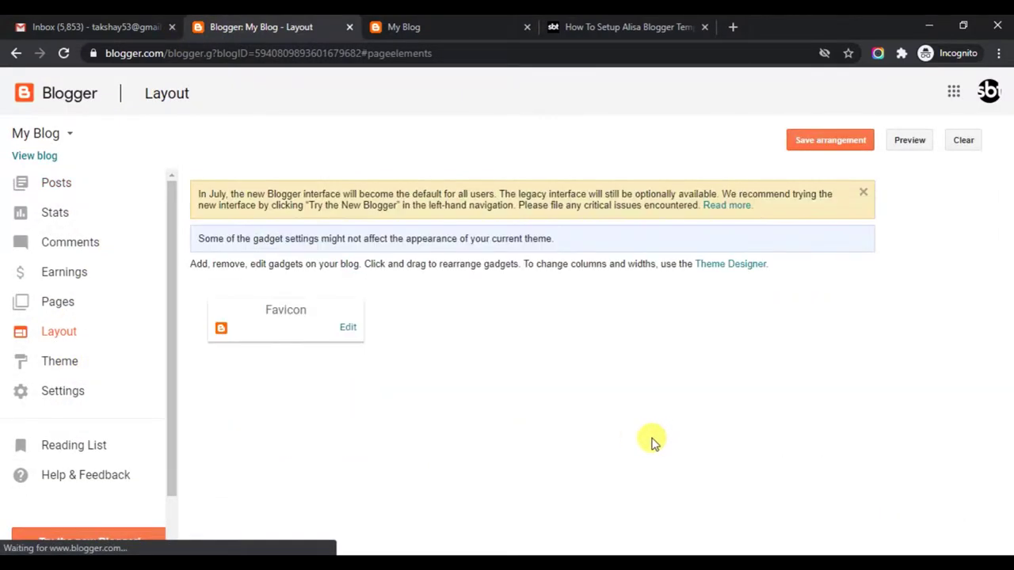
{"action": "scroll", "coordinate": [966, 315], "scroll_direction": "down", "scroll_amount": 5}
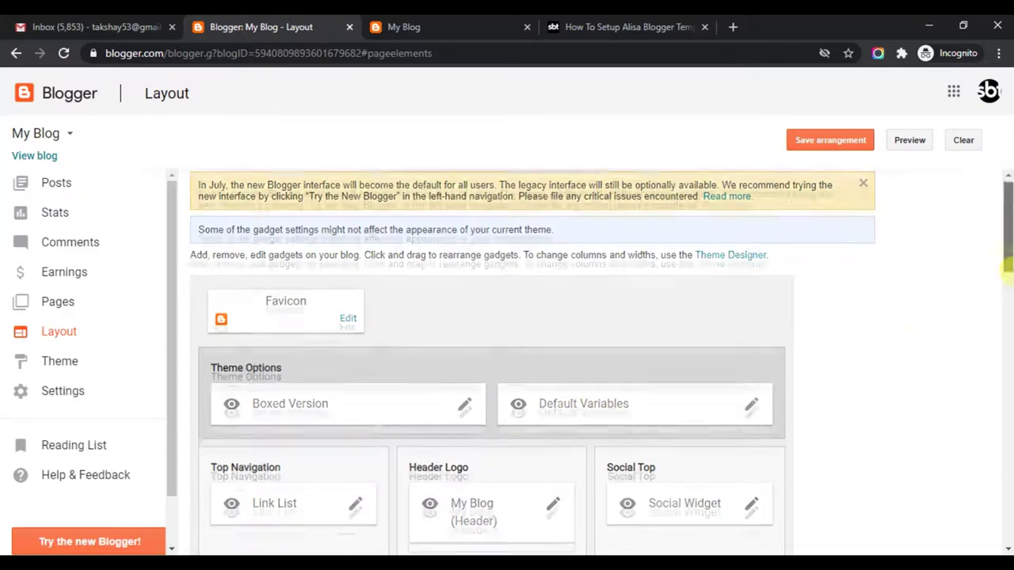
{"action": "scroll", "coordinate": [1006, 312], "scroll_direction": "up", "scroll_amount": 2}
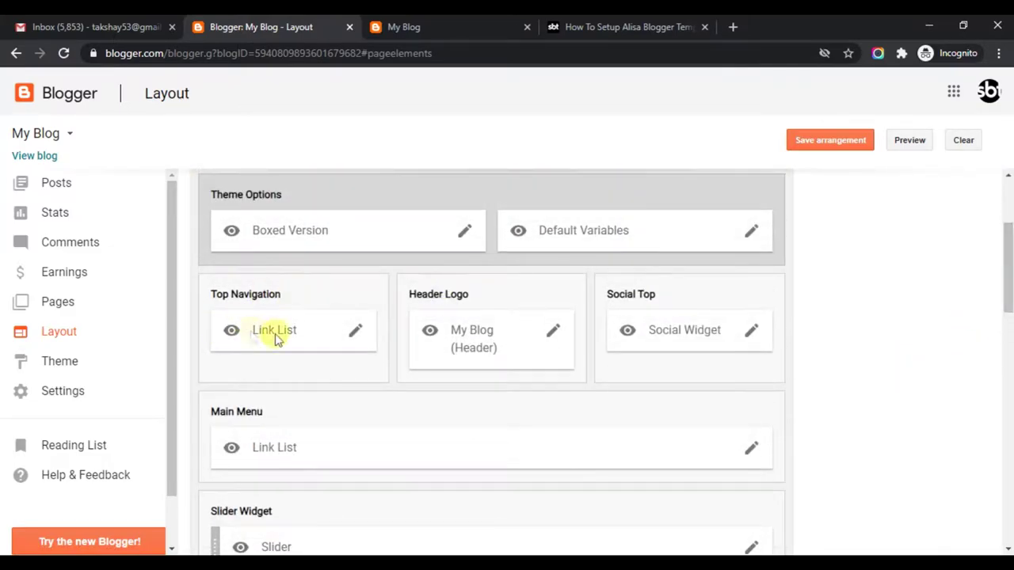
{"action": "left_click", "coordinate": [354, 332]}
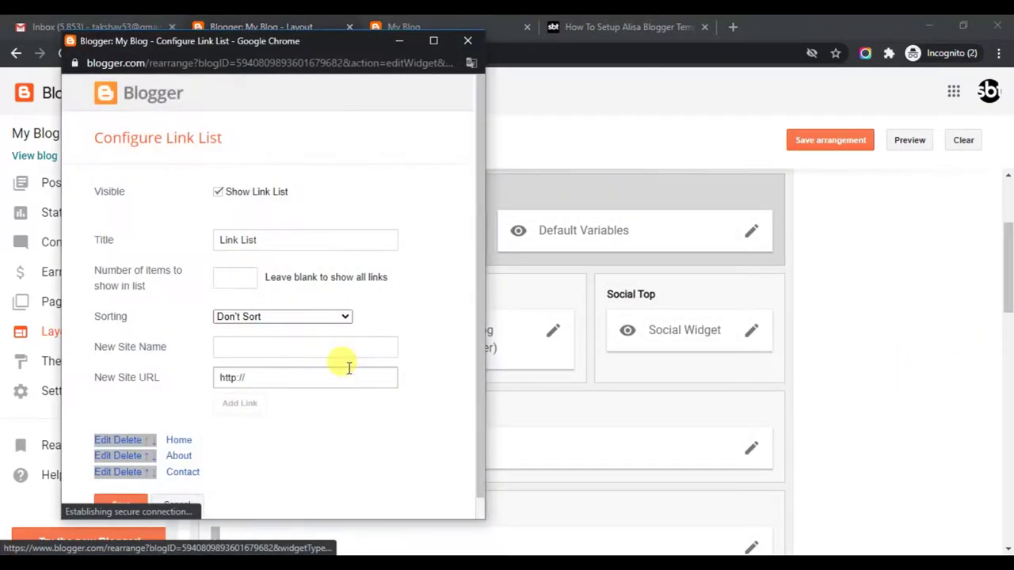
{"action": "scroll", "coordinate": [481, 409], "scroll_direction": "down", "scroll_amount": 1}
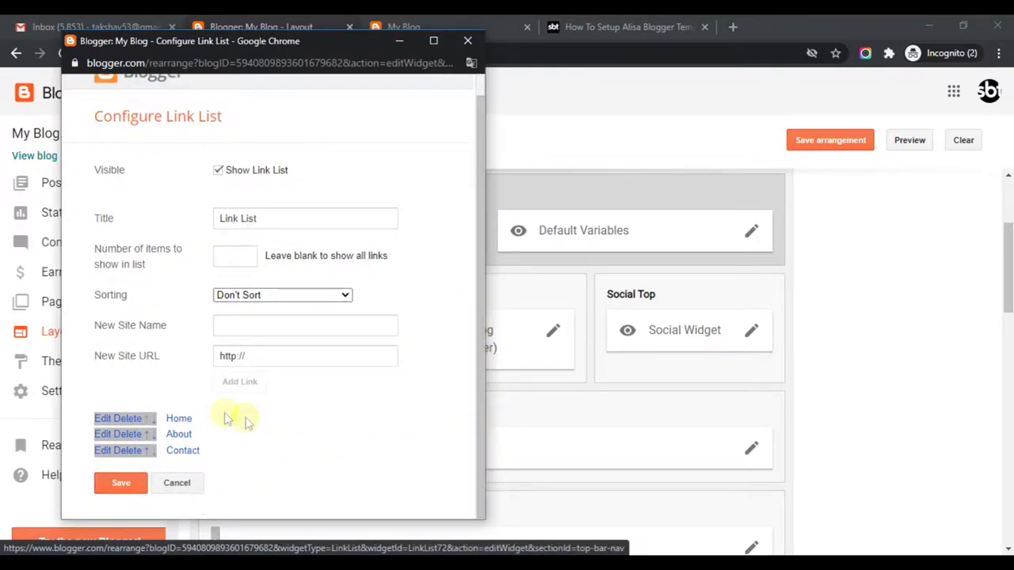
Open the Home, About and Contact links for editing and save the Top Navigation Link List
{"action": "left_click", "coordinate": [103, 418]}
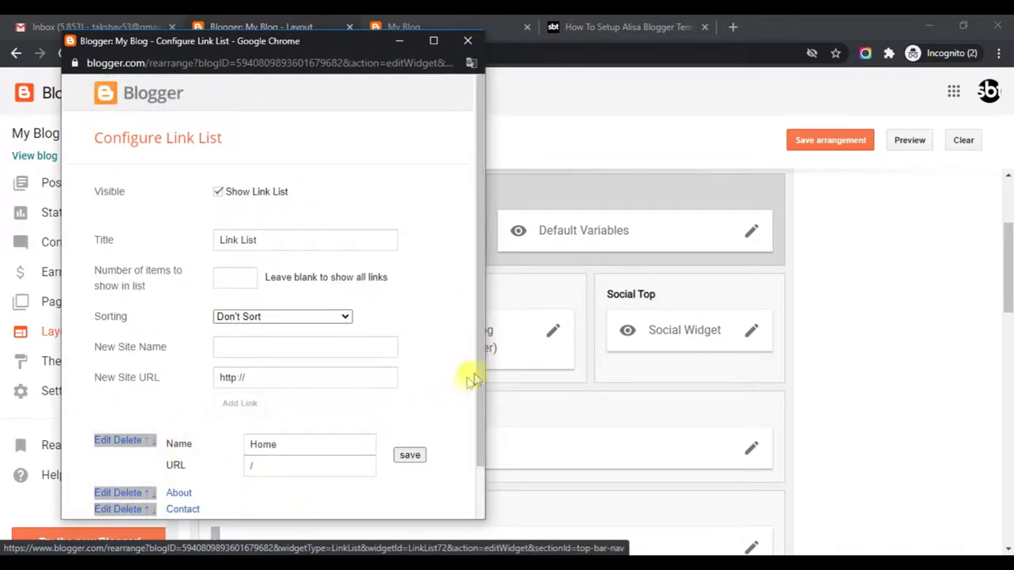
{"action": "scroll", "coordinate": [478, 412], "scroll_direction": "down", "scroll_amount": 1}
{"action": "left_click", "coordinate": [266, 381]}
{"action": "left_click", "coordinate": [103, 435]}
{"action": "scroll", "coordinate": [482, 389], "scroll_direction": "down", "scroll_amount": 1}
{"action": "left_click", "coordinate": [281, 404]}
{"action": "left_click", "coordinate": [102, 451]}
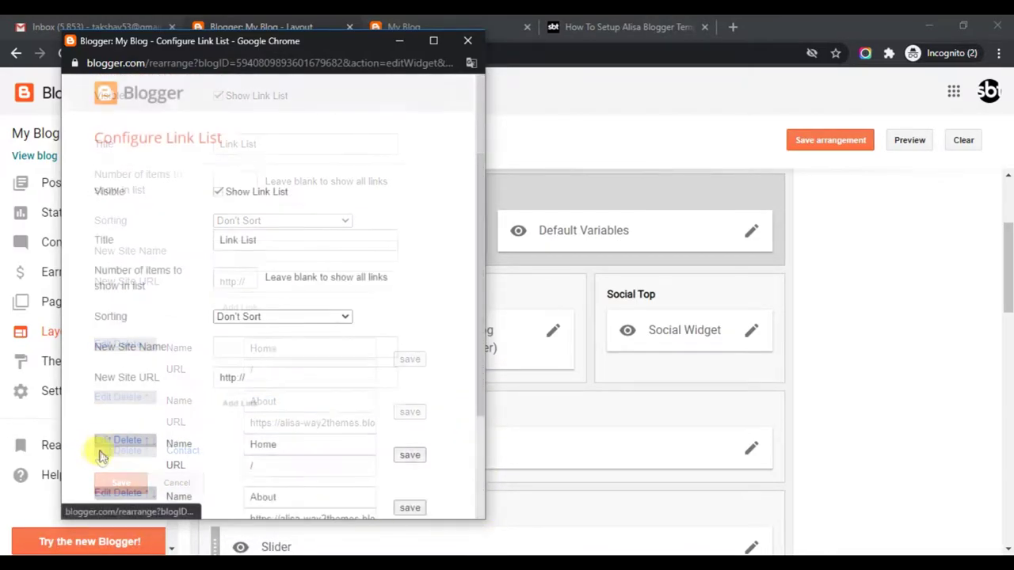
{"action": "scroll", "coordinate": [481, 396], "scroll_direction": "down", "scroll_amount": 1}
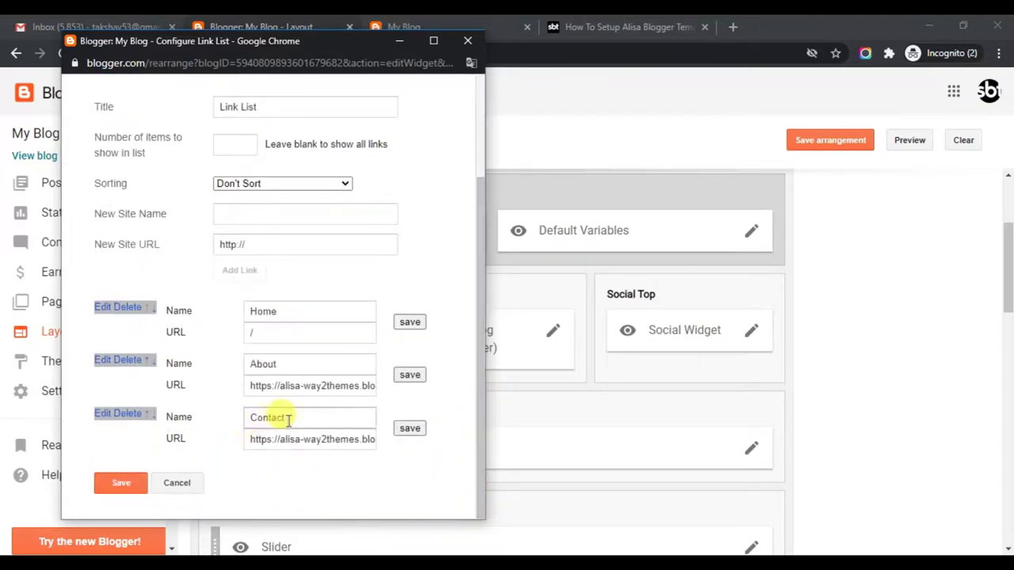
{"action": "left_click", "coordinate": [119, 484]}
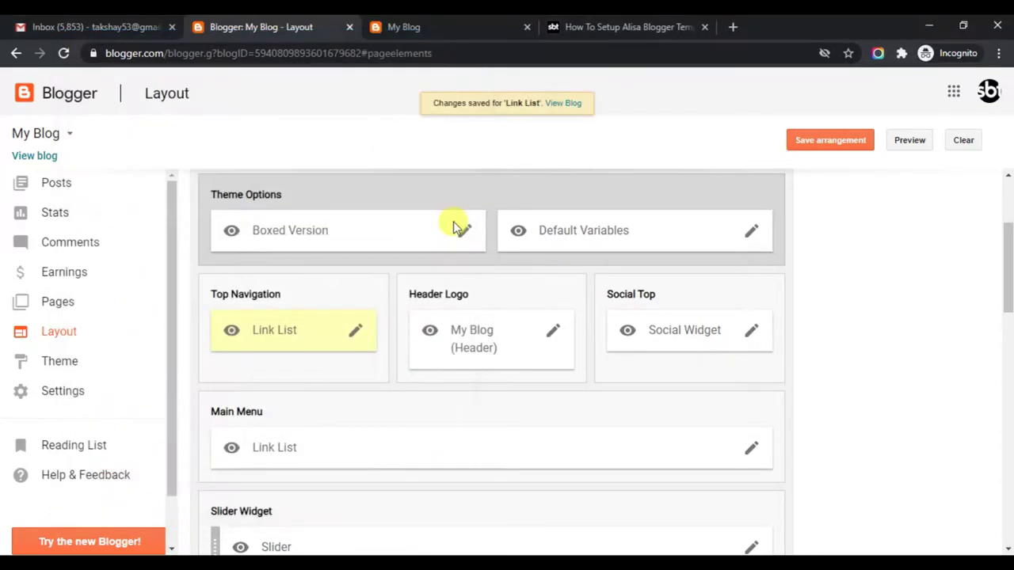
Read the guide's Social Top section, including the available icon names, and check the social icons in the blog's header
{"action": "left_click", "coordinate": [414, 32]}
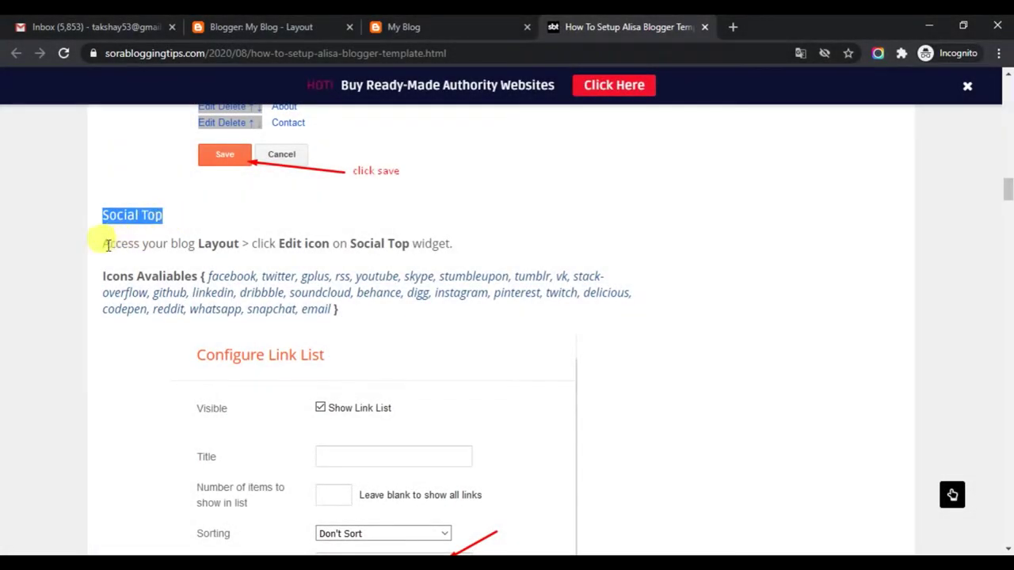
{"action": "left_click_drag", "start_coordinate": [107, 243], "coordinate": [460, 251]}
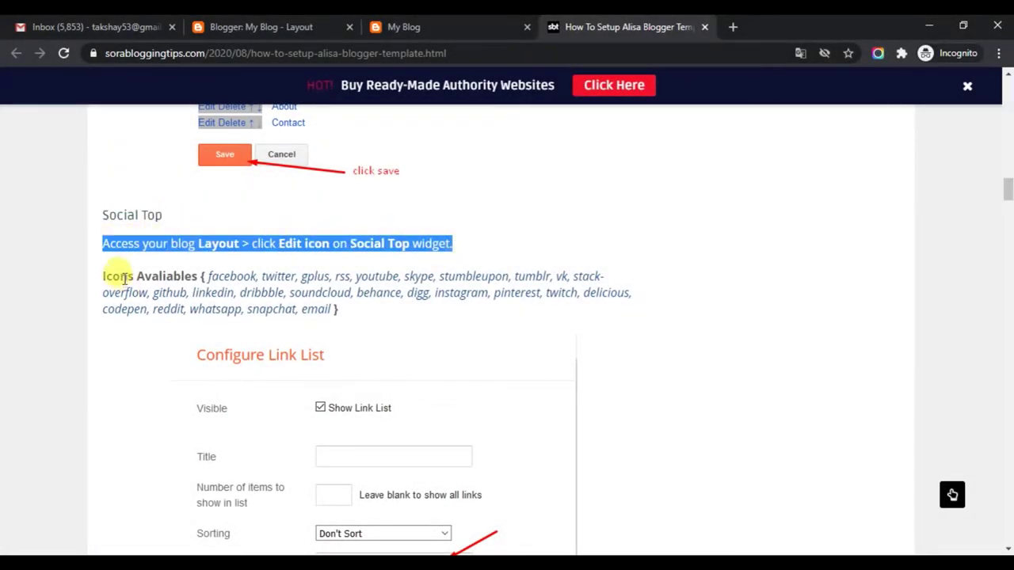
{"action": "left_click_drag", "start_coordinate": [105, 273], "coordinate": [354, 317]}
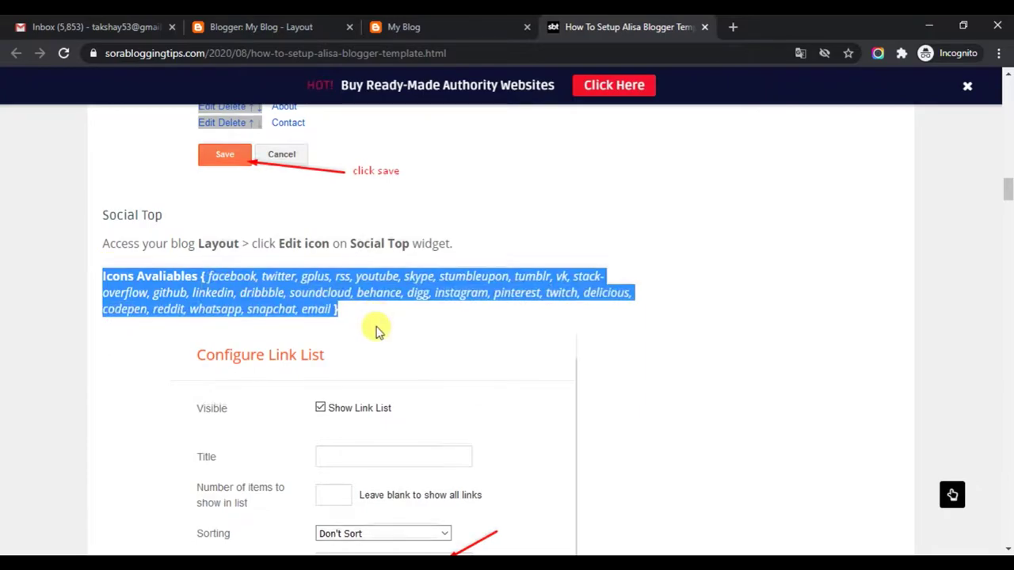
{"action": "scroll", "coordinate": [377, 331], "scroll_direction": "down", "scroll_amount": 3}
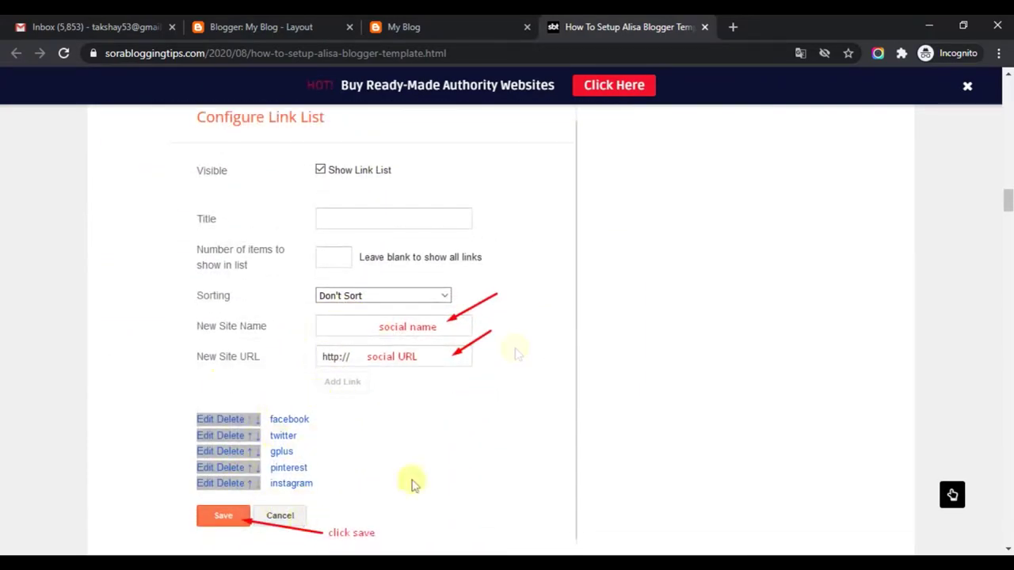
{"action": "left_click", "coordinate": [482, 18]}
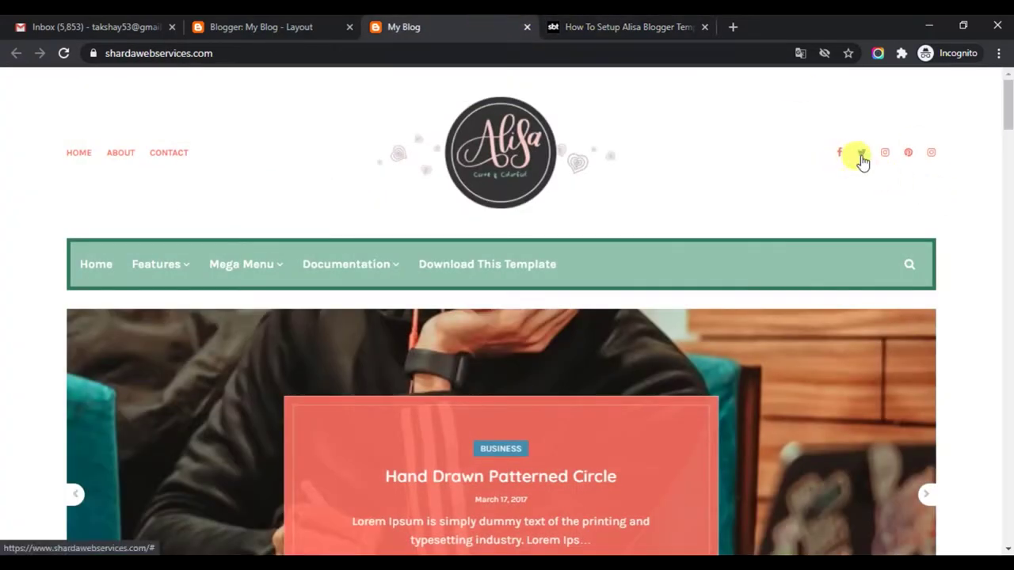
Return to the Blogger layout and open the Social Top section's Social Widget for editing
{"action": "left_click", "coordinate": [249, 26]}
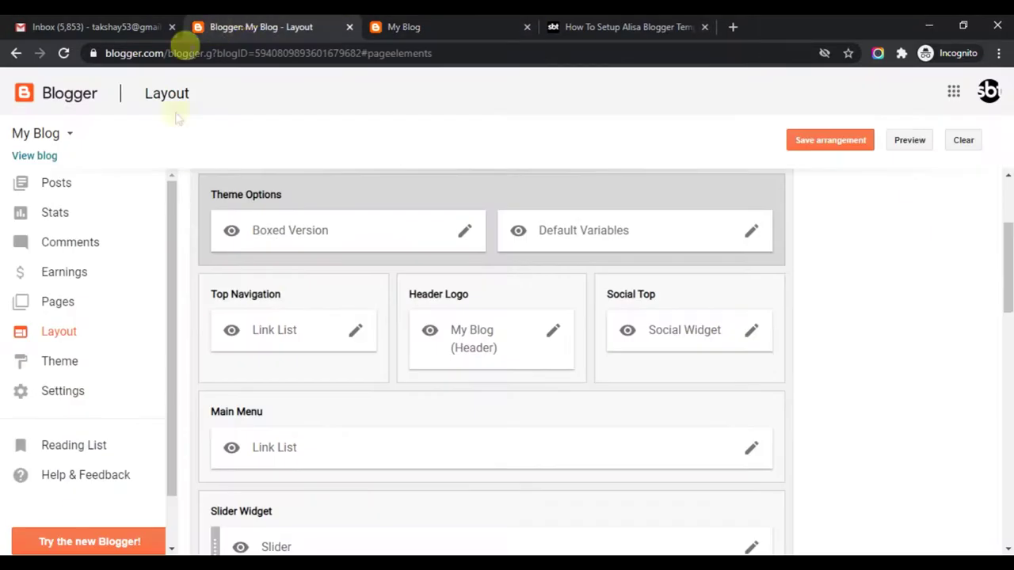
{"action": "left_click", "coordinate": [751, 331]}
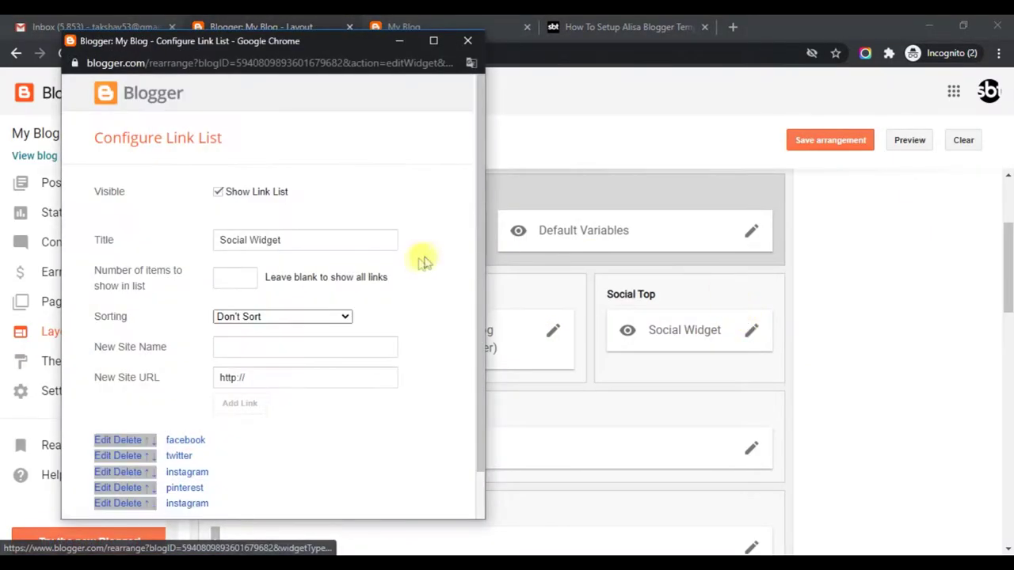
{"action": "left_click_drag", "start_coordinate": [477, 238], "coordinate": [498, 427]}
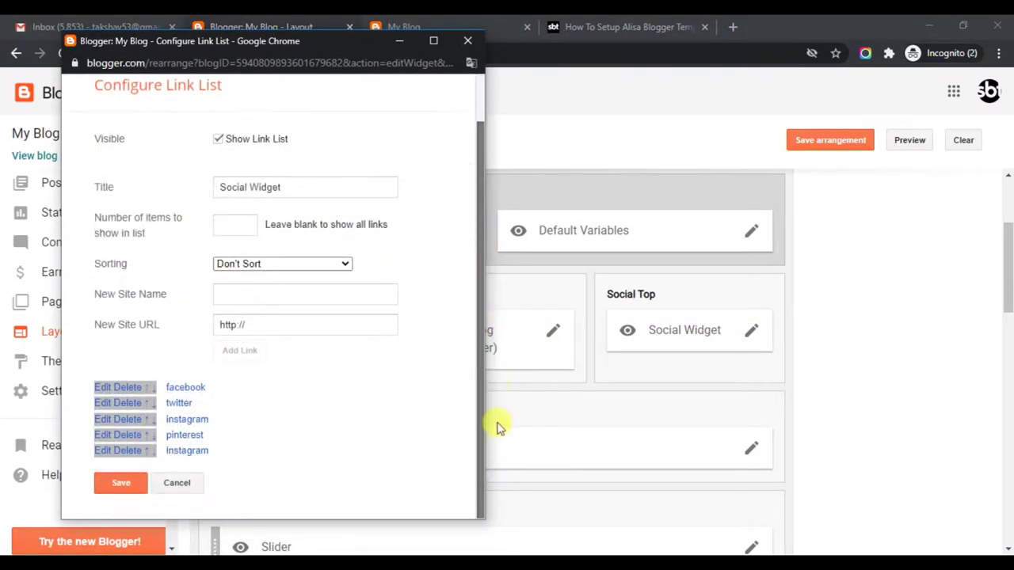
Open the facebook and twitter links for editing and save the Social Widget
{"action": "left_click", "coordinate": [103, 387]}
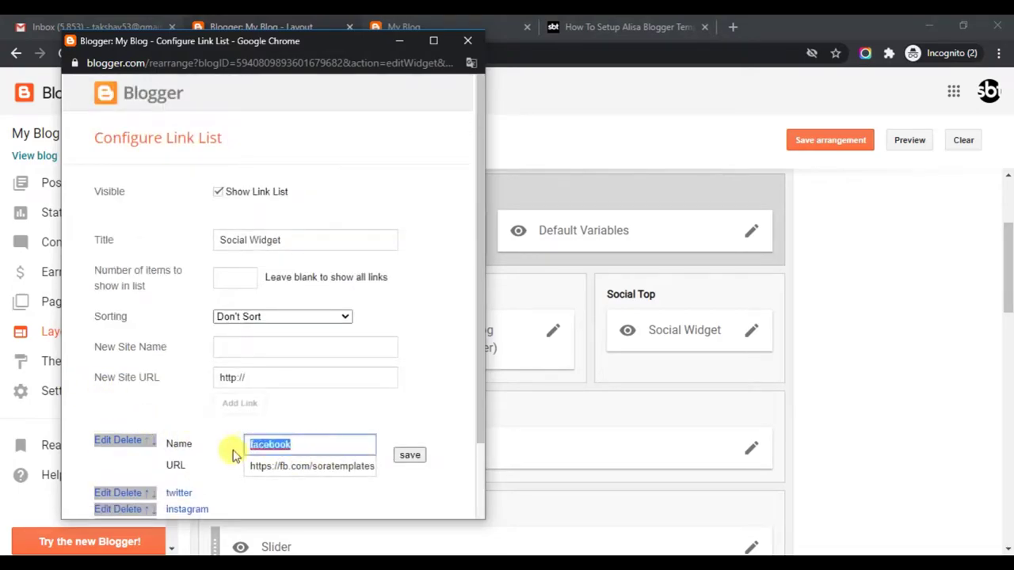
{"action": "left_click_drag", "start_coordinate": [475, 388], "coordinate": [481, 461]}
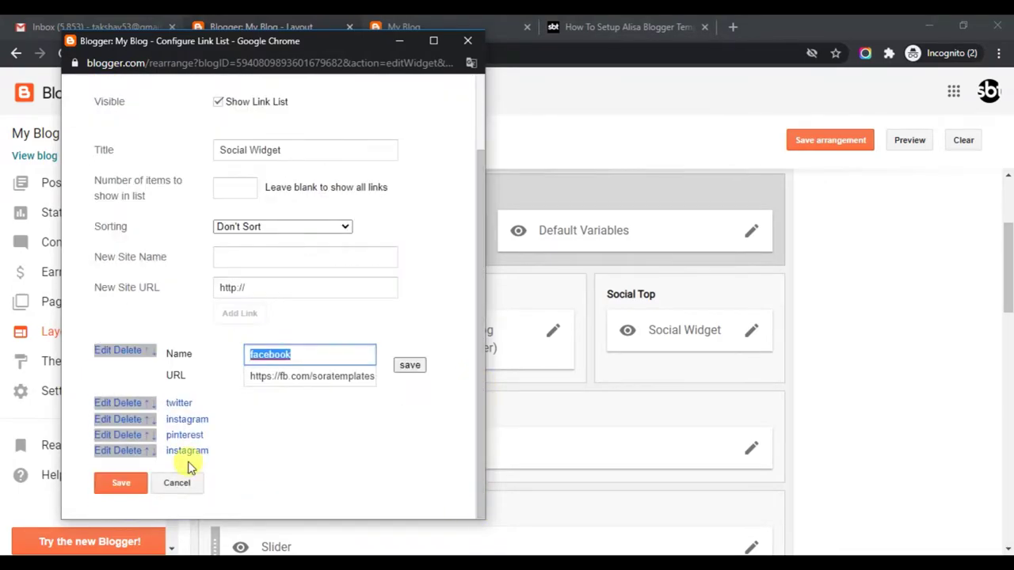
{"action": "left_click", "coordinate": [109, 404]}
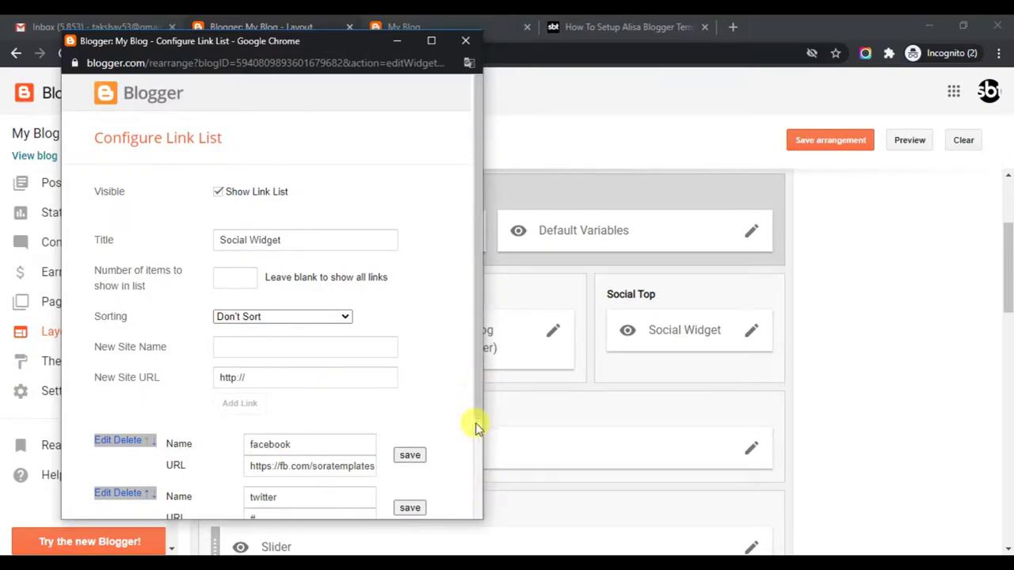
{"action": "left_click_drag", "start_coordinate": [475, 427], "coordinate": [482, 520]}
{"action": "left_click", "coordinate": [132, 490]}
Read the guide's Main Menu section, covering normal links, the underscore prefixes for sub links and the mega menu shortcodes
{"action": "left_click", "coordinate": [481, 27]}
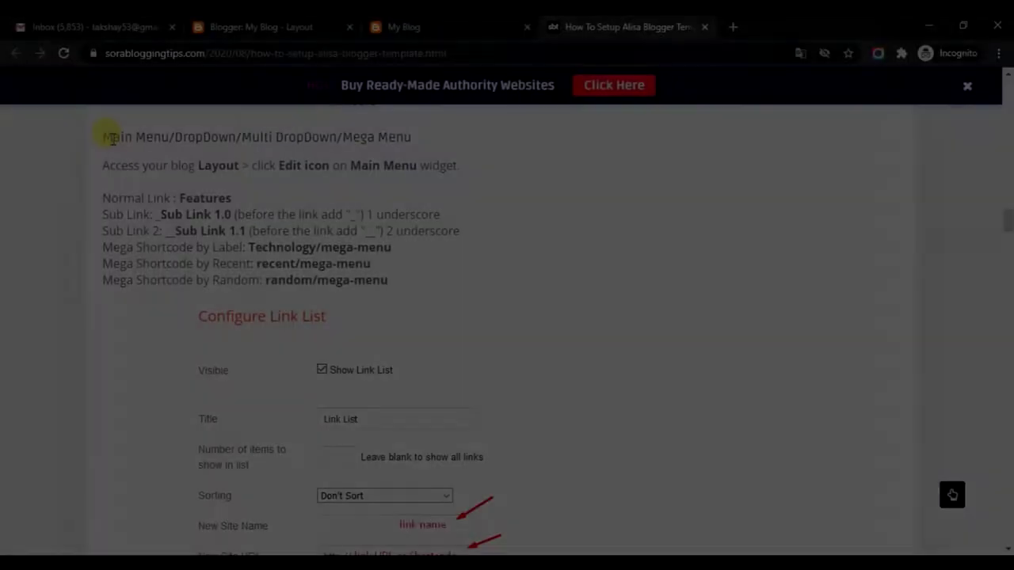
{"action": "left_click_drag", "start_coordinate": [104, 137], "coordinate": [390, 136]}
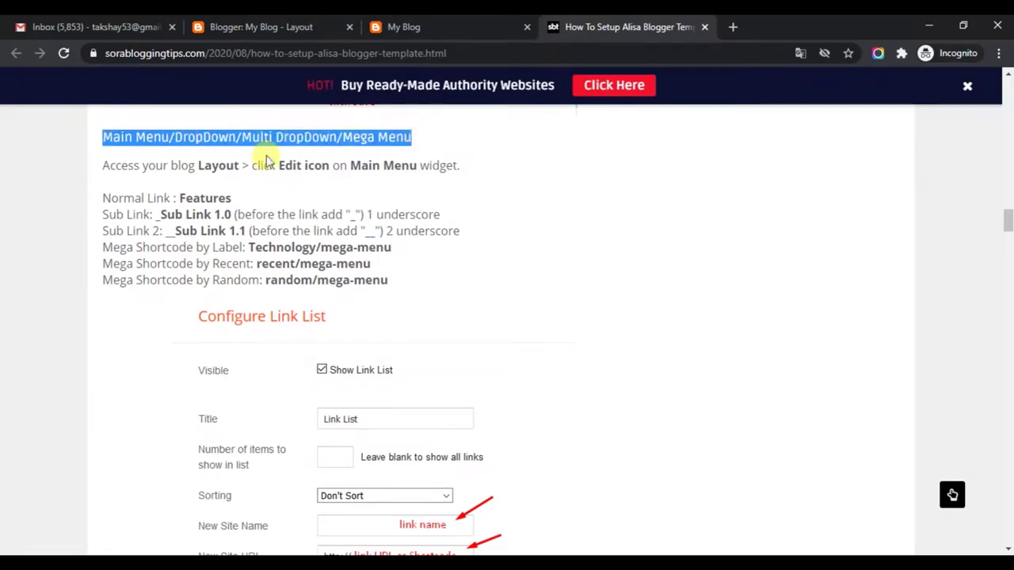
{"action": "left_click_drag", "start_coordinate": [105, 168], "coordinate": [434, 182]}
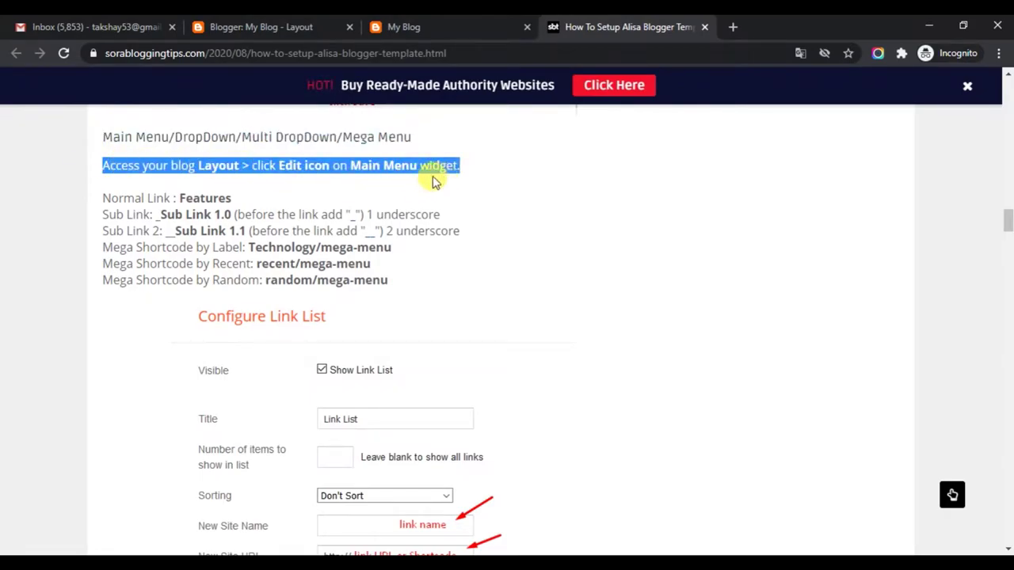
{"action": "left_click_drag", "start_coordinate": [104, 198], "coordinate": [256, 206]}
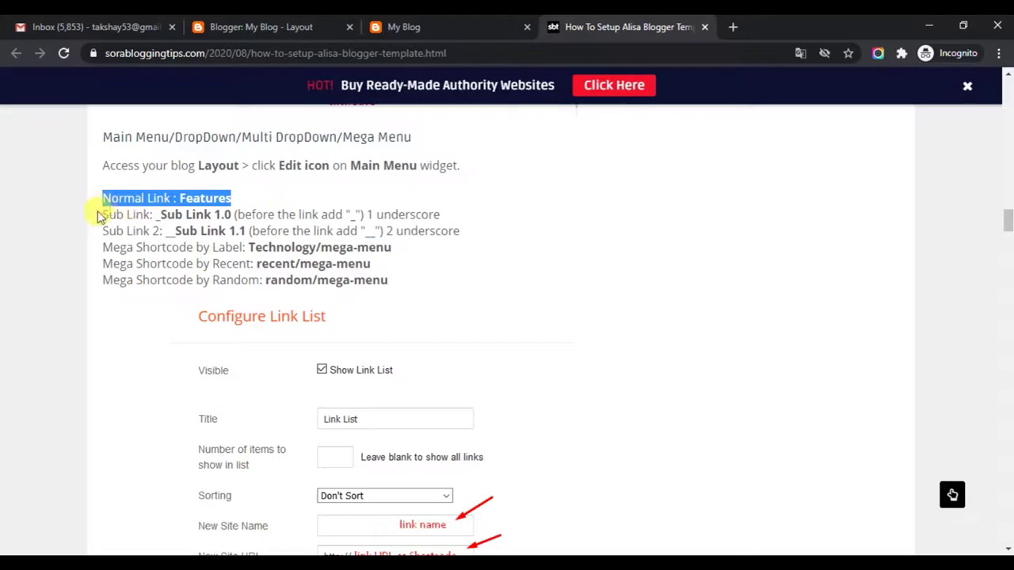
{"action": "left_click_drag", "start_coordinate": [104, 213], "coordinate": [435, 216]}
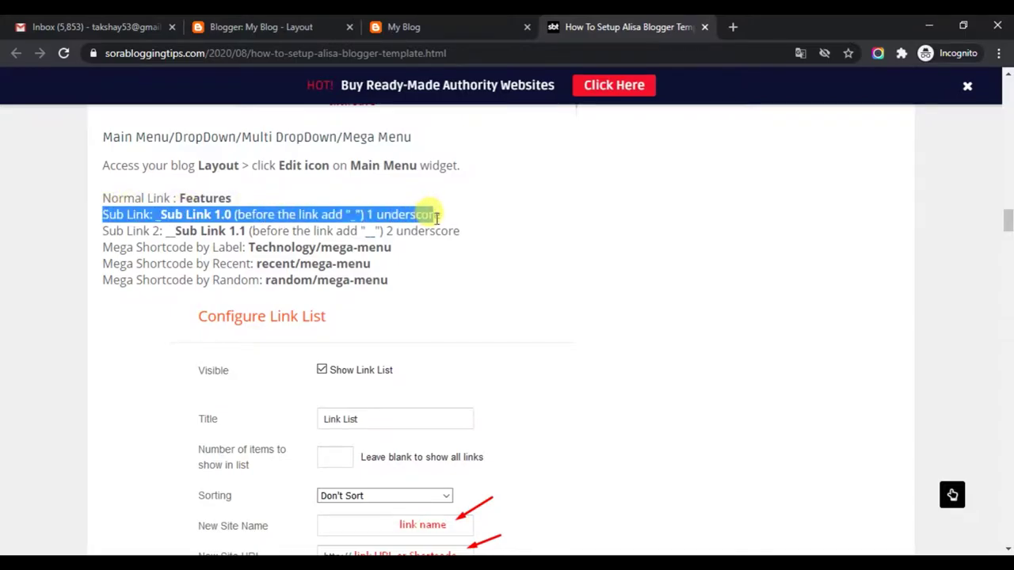
{"action": "left_click_drag", "start_coordinate": [104, 230], "coordinate": [503, 244]}
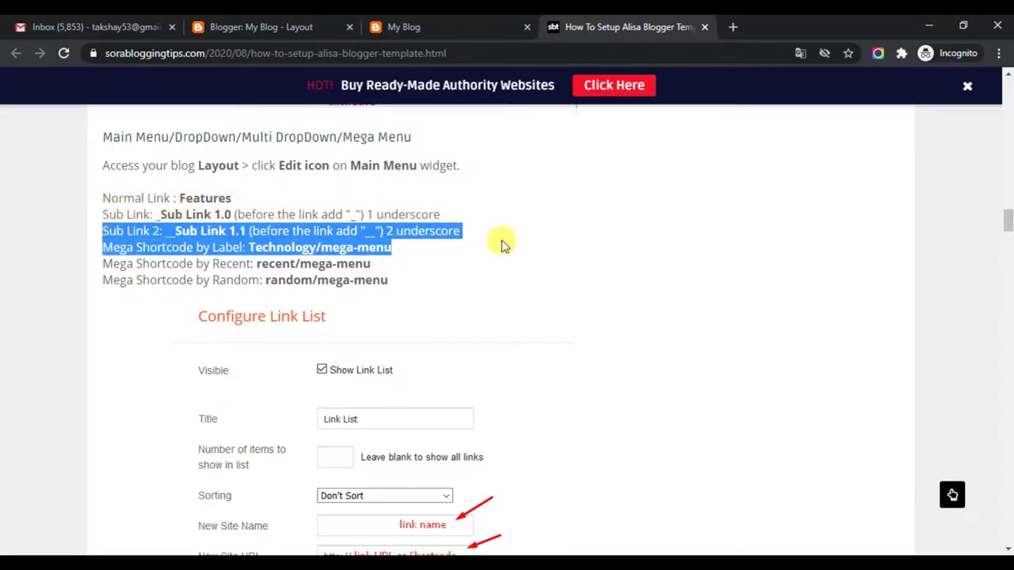
{"action": "left_click_drag", "start_coordinate": [104, 263], "coordinate": [373, 264]}
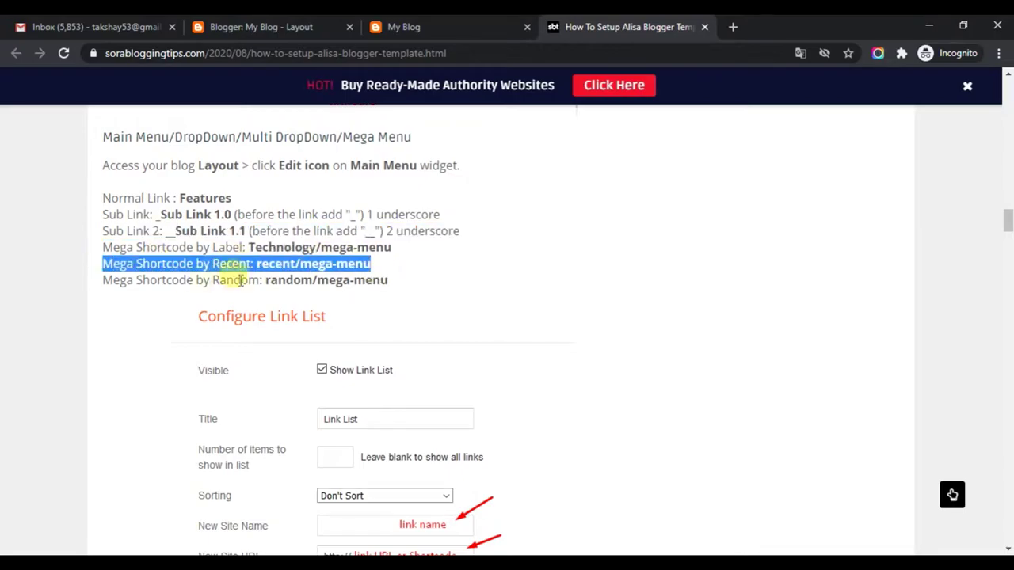
{"action": "left_click_drag", "start_coordinate": [107, 281], "coordinate": [419, 328]}
{"action": "scroll", "coordinate": [416, 329], "scroll_direction": "down", "scroll_amount": 4}
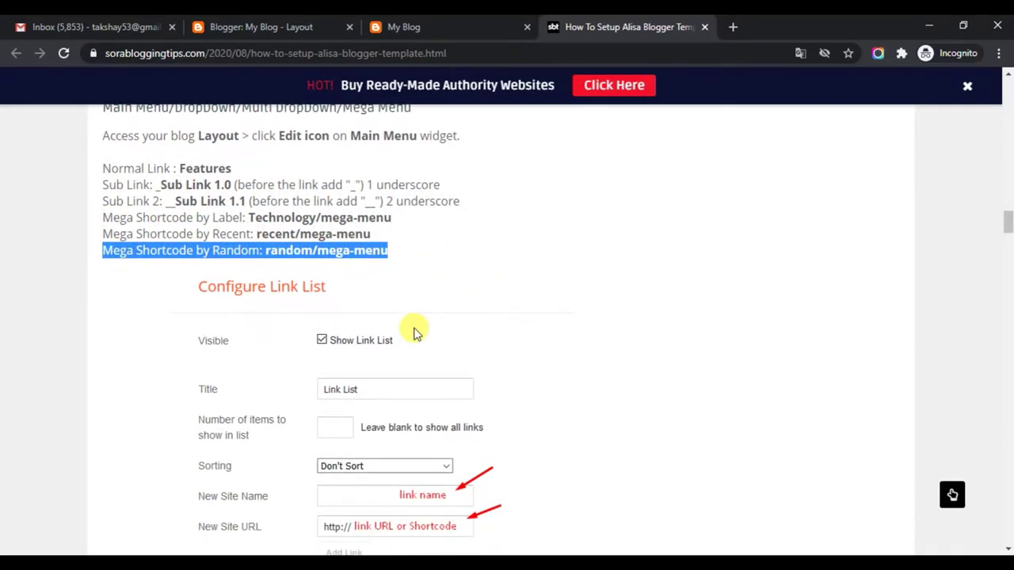
Check the Mega Menu and the Features dropdown in the blog's main menu
{"action": "left_click", "coordinate": [447, 21]}
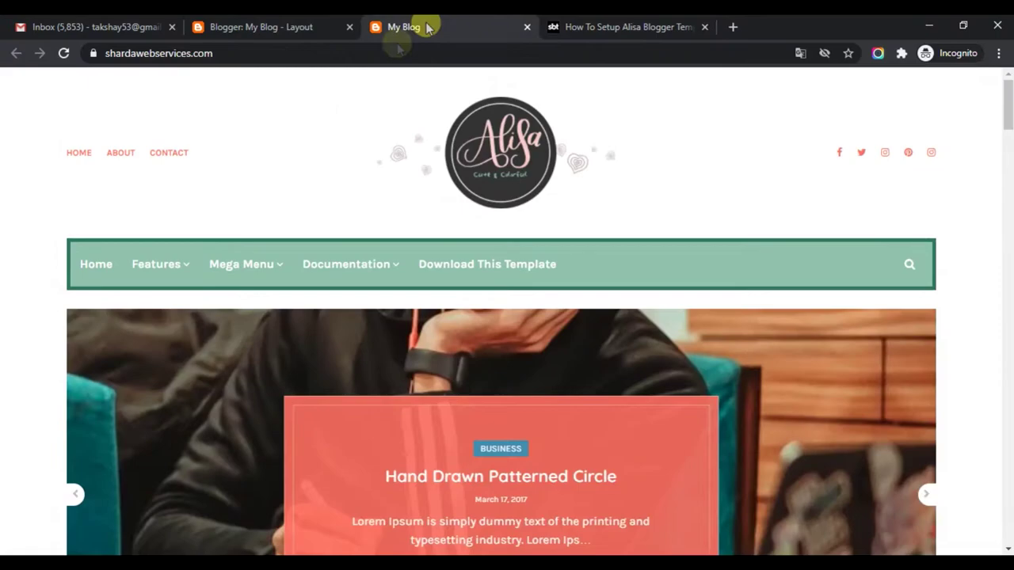
{"action": "mouse_move", "coordinate": [245, 263]}
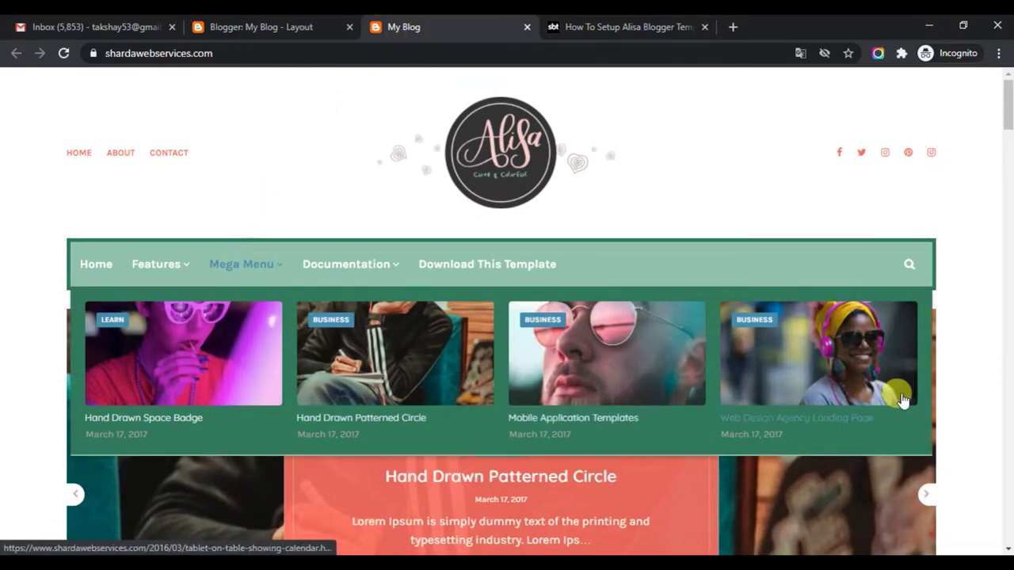
{"action": "mouse_move", "coordinate": [151, 268]}
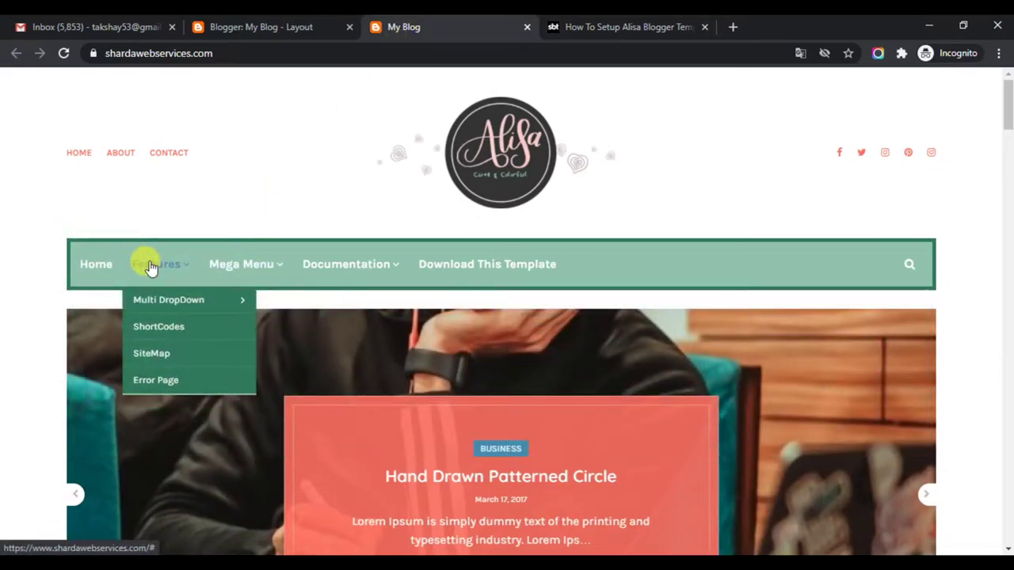
{"action": "mouse_move", "coordinate": [159, 305]}
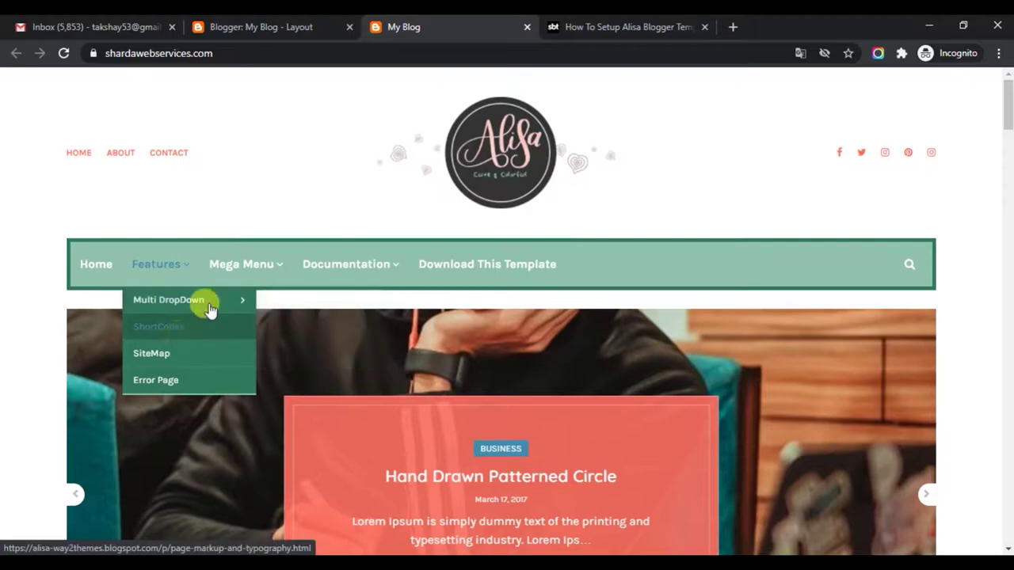
In the Blogger layout's Main Menu Link List, open the Mega Menu link for editing, keep its URL recent/mega-menu, and save the widget
{"action": "left_click", "coordinate": [274, 29]}
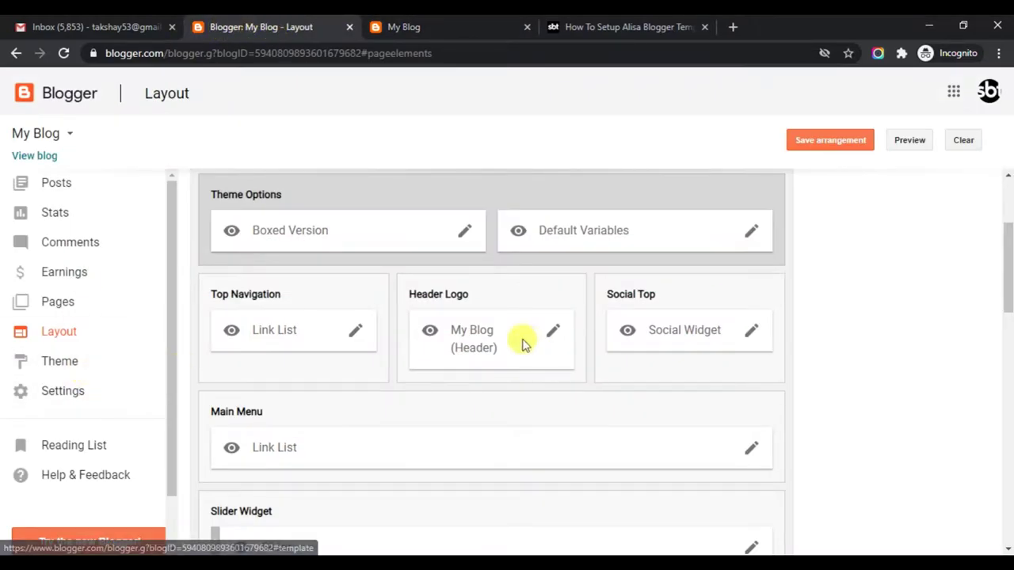
{"action": "left_click", "coordinate": [752, 452]}
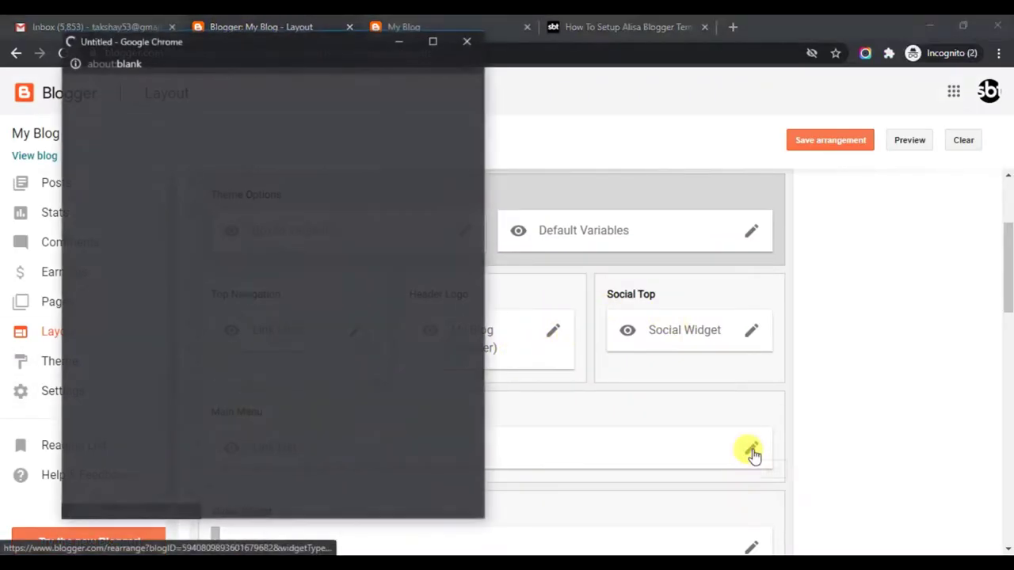
{"action": "left_click_drag", "start_coordinate": [478, 319], "coordinate": [473, 434]}
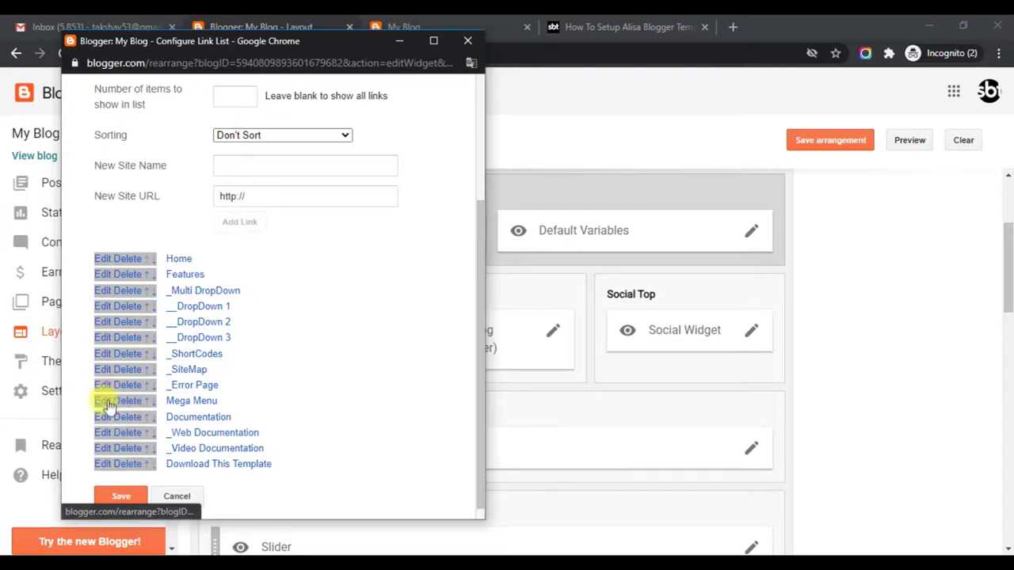
{"action": "scroll", "coordinate": [110, 401], "scroll_direction": "up", "scroll_amount": 3}
{"action": "left_click_drag", "start_coordinate": [478, 327], "coordinate": [444, 459]}
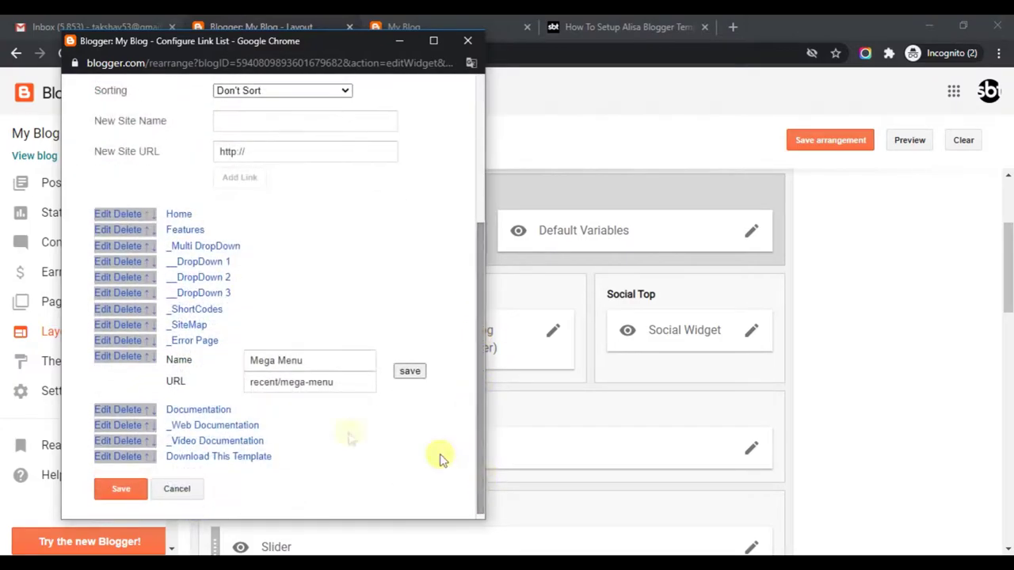
{"action": "left_click_drag", "start_coordinate": [337, 382], "coordinate": [218, 386]}
{"action": "left_click", "coordinate": [410, 371]}
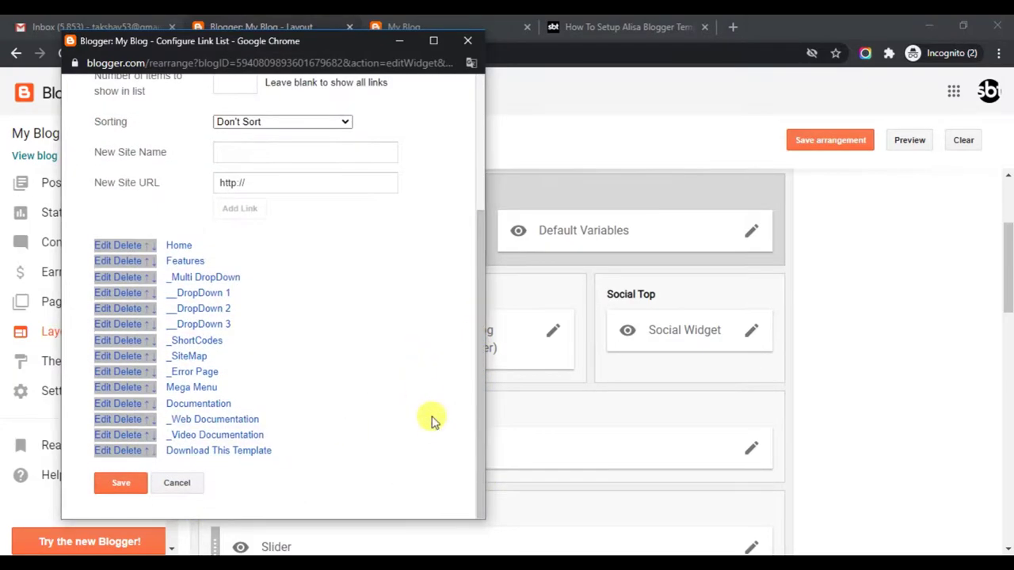
{"action": "left_click", "coordinate": [127, 484]}
Read the guide's Main Slider section, including the shortcode format and the 6/Anime/slider example
{"action": "left_click", "coordinate": [488, 24]}
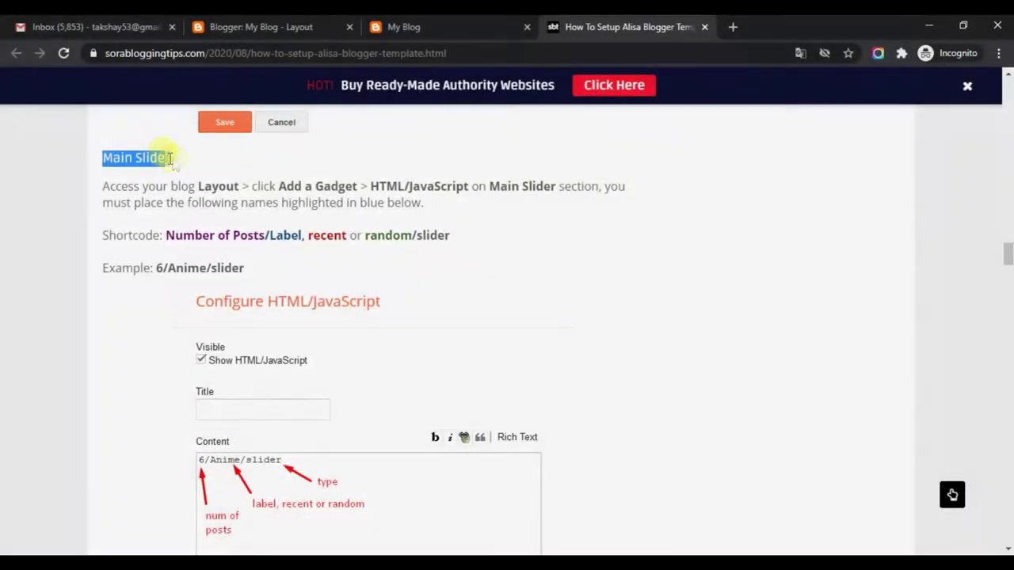
{"action": "left_click_drag", "start_coordinate": [168, 158], "coordinate": [171, 158]}
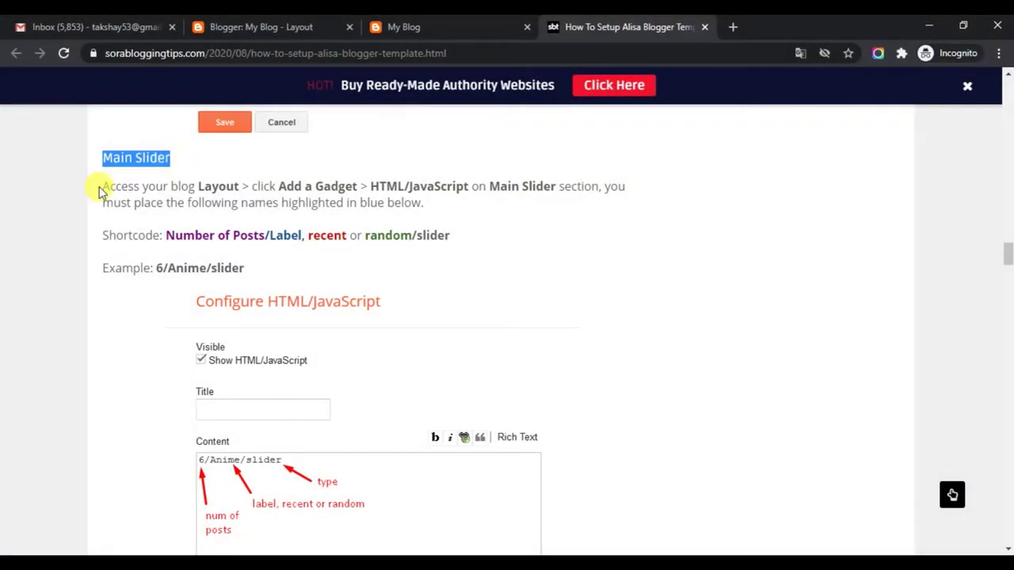
{"action": "left_click_drag", "start_coordinate": [104, 186], "coordinate": [427, 212]}
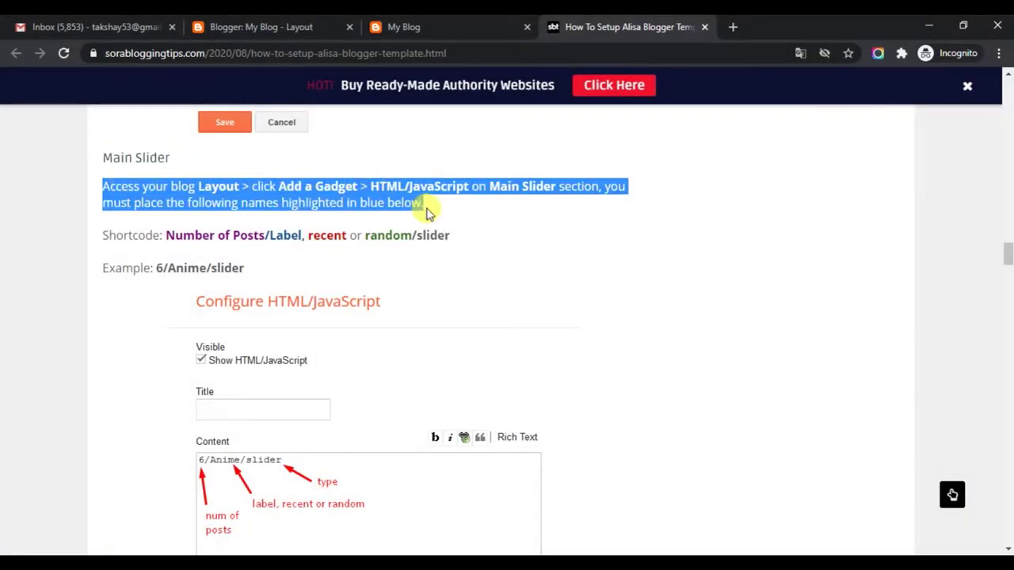
{"action": "left_click_drag", "start_coordinate": [105, 236], "coordinate": [463, 243]}
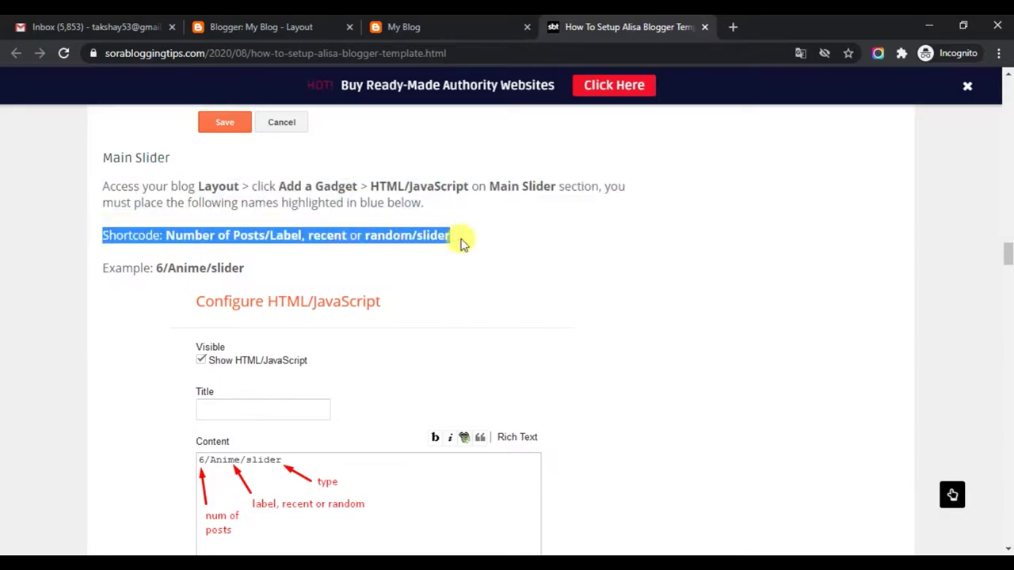
{"action": "left_click_drag", "start_coordinate": [105, 267], "coordinate": [252, 272]}
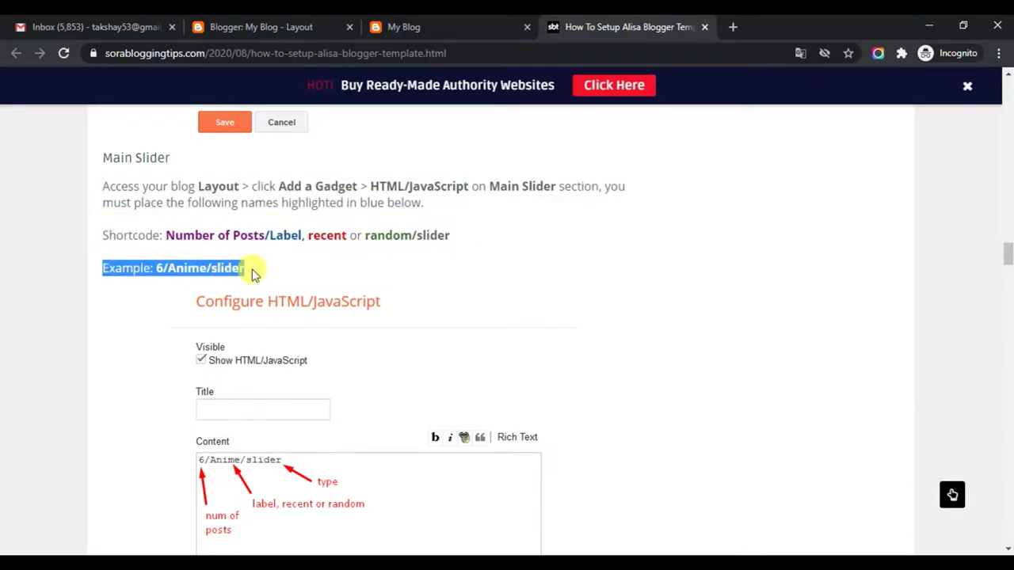
{"action": "scroll", "coordinate": [495, 491], "scroll_direction": "down", "scroll_amount": 3}
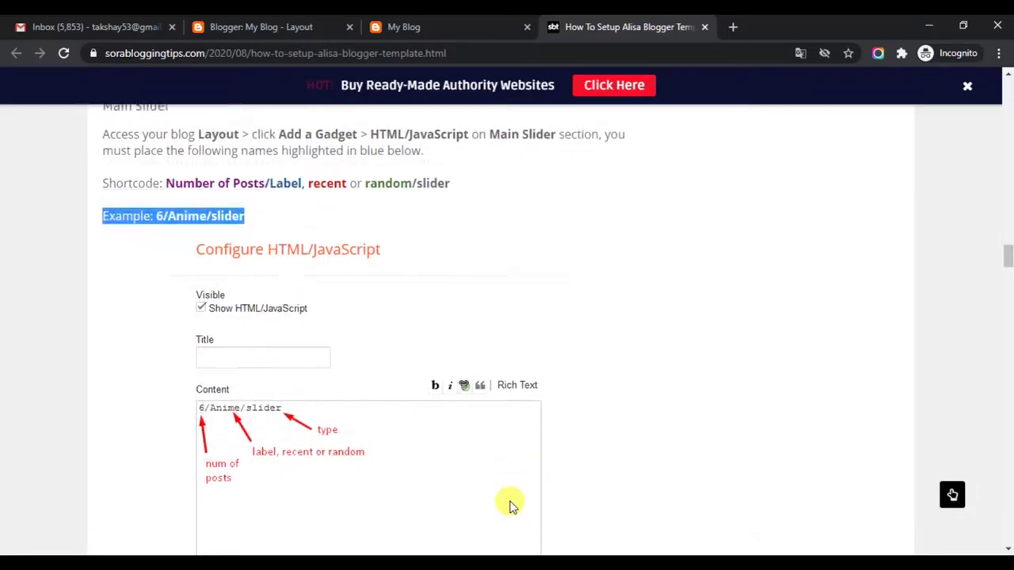
View the main slider on the blog's home page and advance it to another slide
{"action": "left_click", "coordinate": [452, 22]}
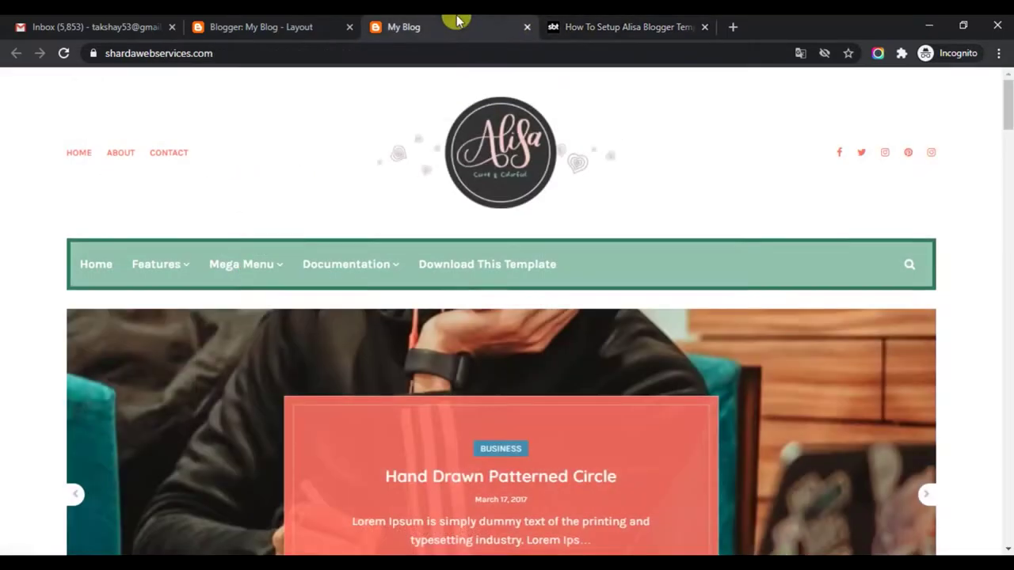
{"action": "left_click_drag", "start_coordinate": [1006, 117], "coordinate": [1009, 152]}
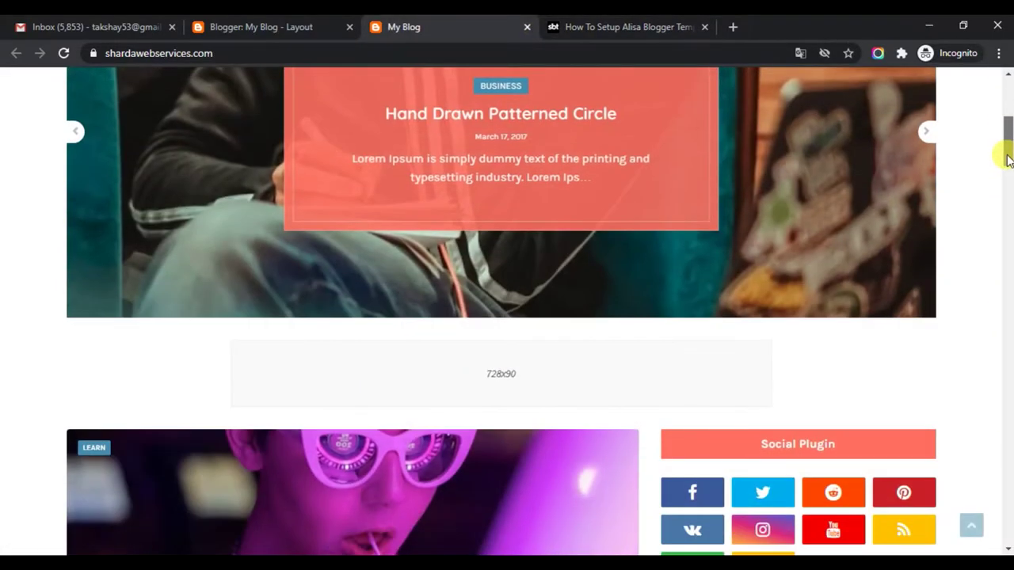
{"action": "scroll", "coordinate": [969, 199], "scroll_direction": "up", "scroll_amount": 1}
{"action": "left_click", "coordinate": [927, 248]}
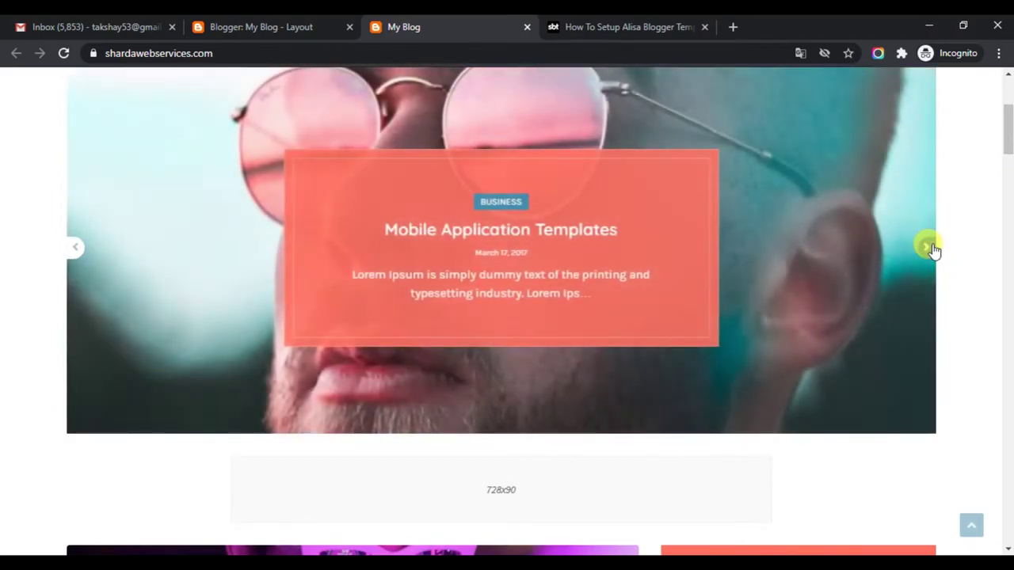
In the Blogger layout, set the Slider widget's content to the shortcode 5/recent/slider and save it
{"action": "left_click", "coordinate": [236, 24]}
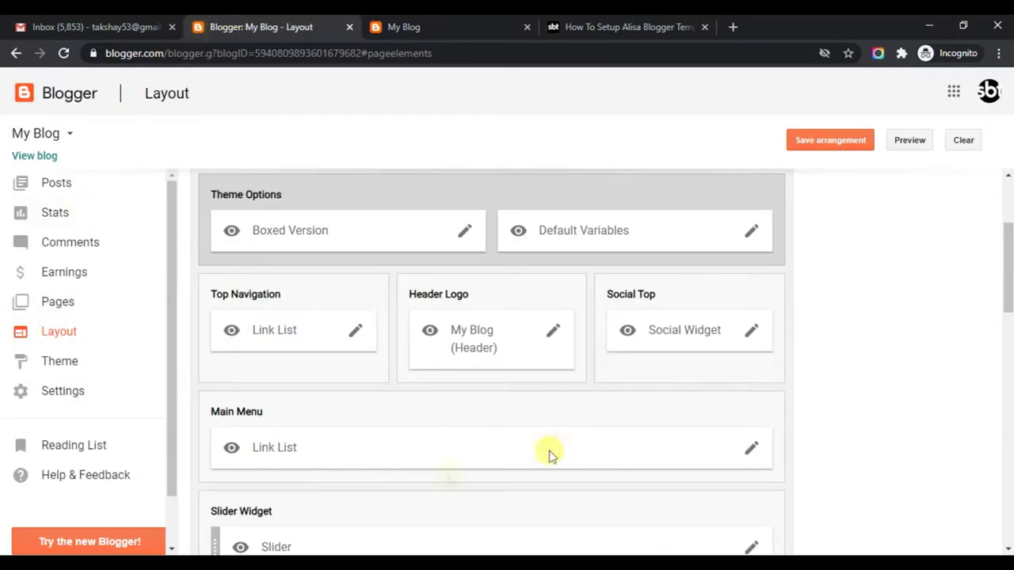
{"action": "left_click_drag", "start_coordinate": [1008, 292], "coordinate": [1006, 331]}
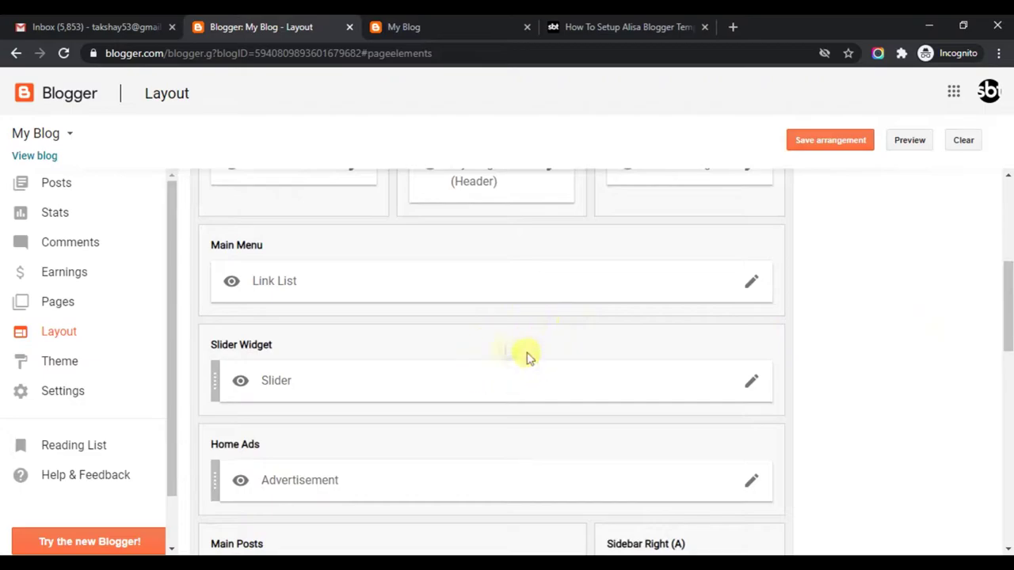
{"action": "left_click", "coordinate": [751, 382]}
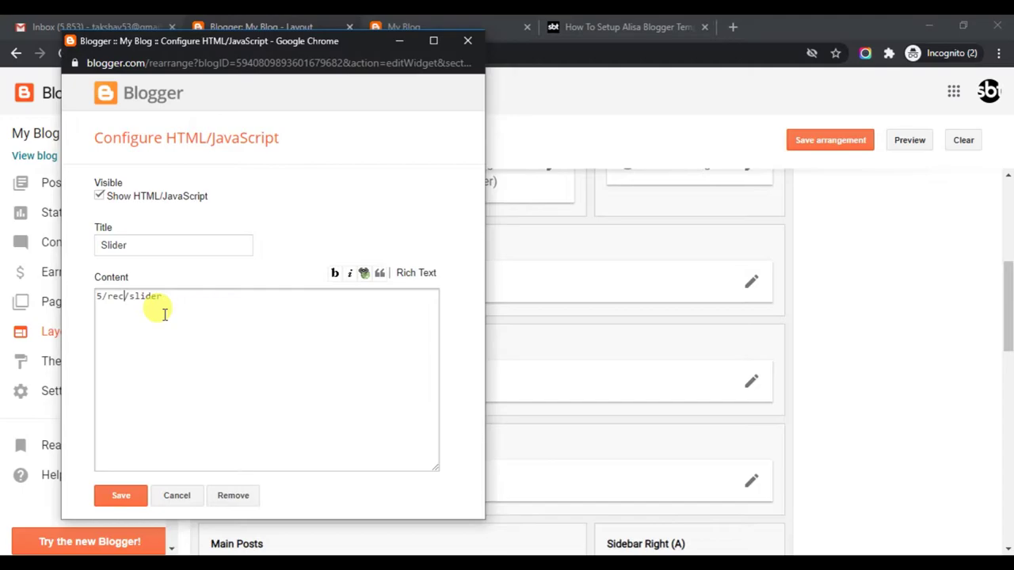
{"action": "left_click", "coordinate": [127, 493]}
Reload the blog and check the main slider on its home page
{"action": "left_click", "coordinate": [446, 23]}
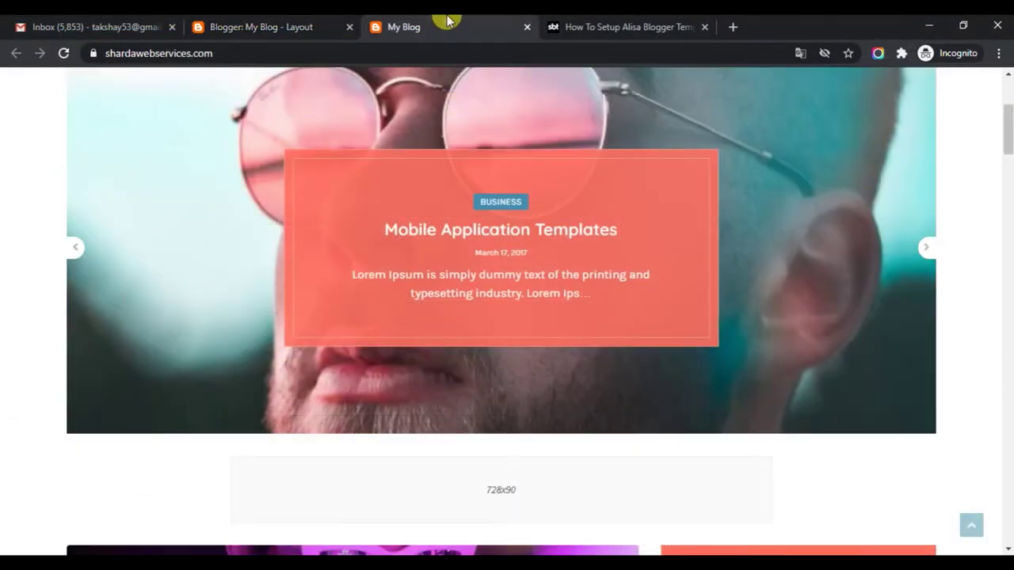
{"action": "left_click", "coordinate": [64, 53]}
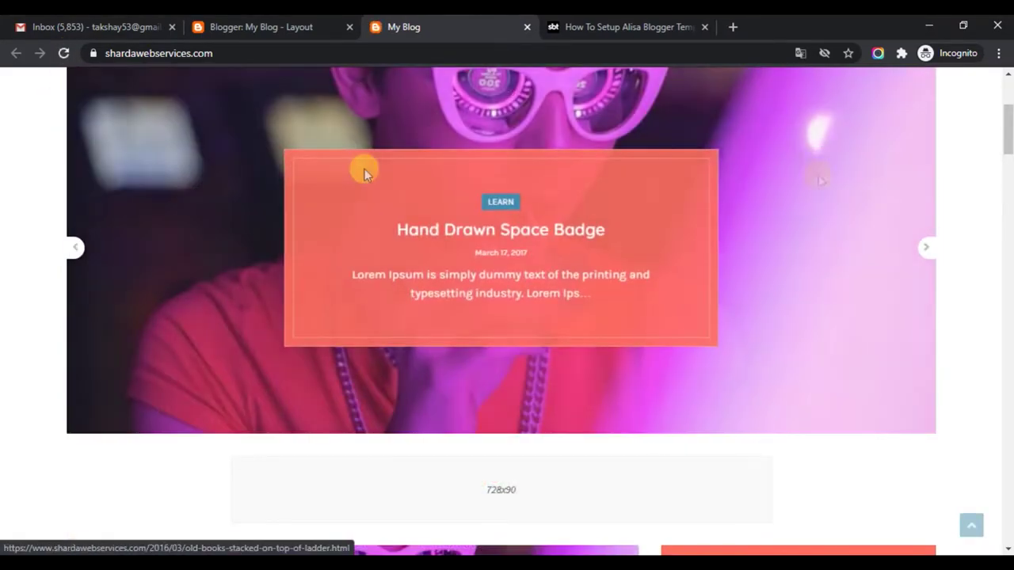
{"action": "scroll", "coordinate": [1006, 119], "scroll_direction": "up", "scroll_amount": 3}
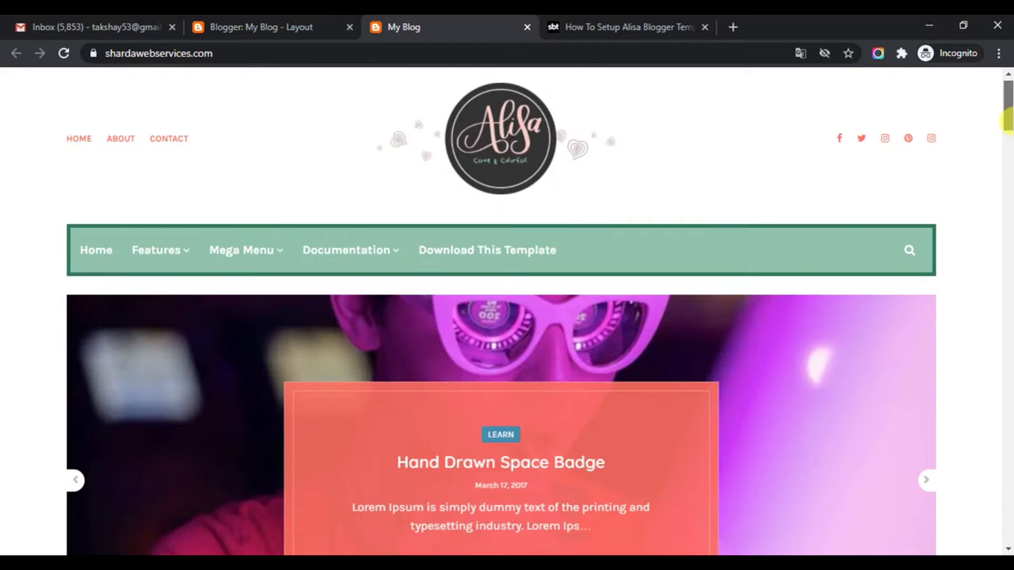
{"action": "scroll", "coordinate": [1007, 115], "scroll_direction": "up", "scroll_amount": 1}
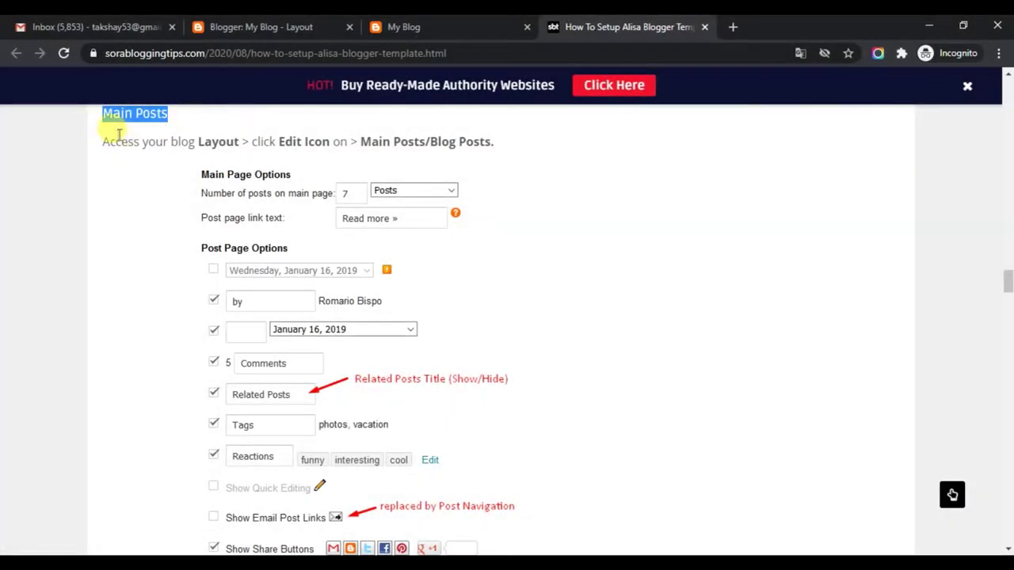
Read the guide's Main Posts section, including its sample main page and post page options
{"action": "left_click_drag", "start_coordinate": [103, 139], "coordinate": [496, 149]}
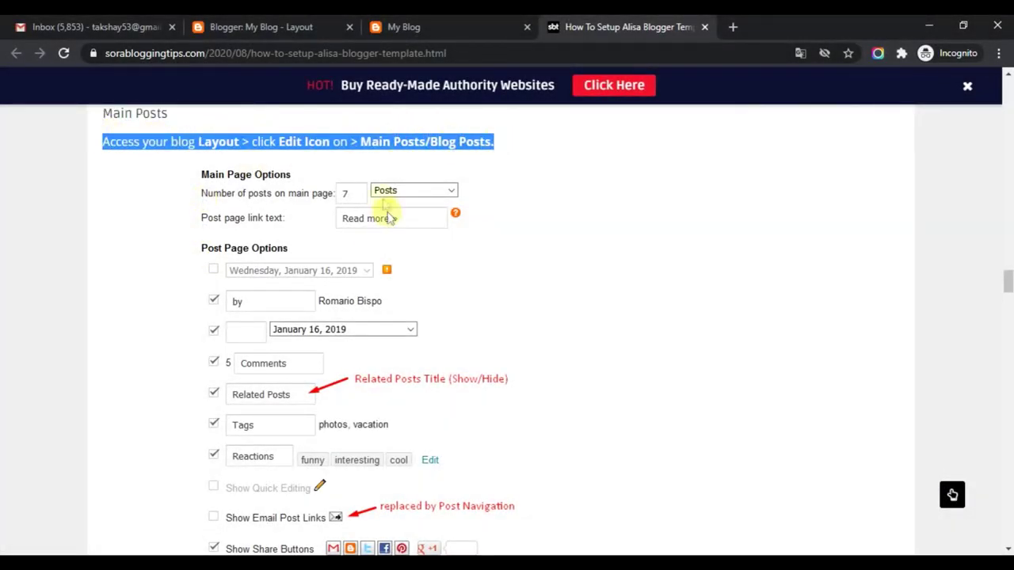
{"action": "scroll", "coordinate": [373, 502], "scroll_direction": "down", "scroll_amount": 2}
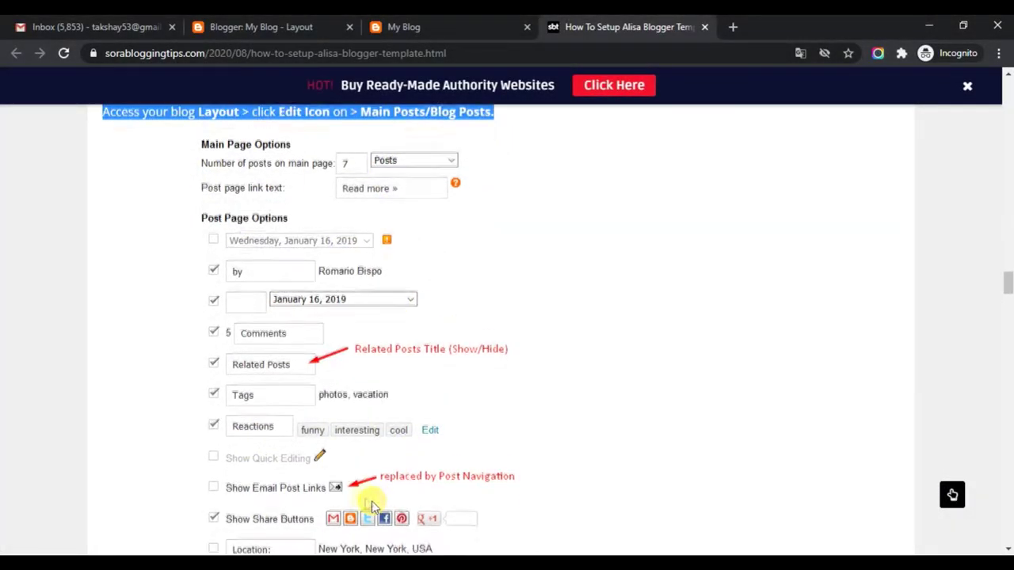
{"action": "left_click", "coordinate": [513, 26]}
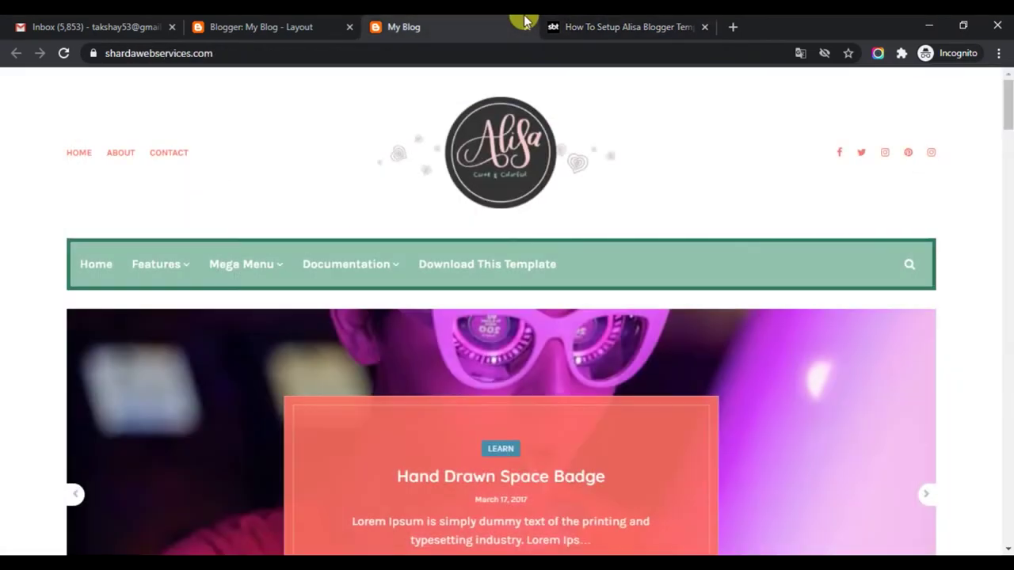
In the Blogger layout, open the Main Posts section's Blog Posts settings, review the main page and post page options, and save them
{"action": "left_click", "coordinate": [315, 19]}
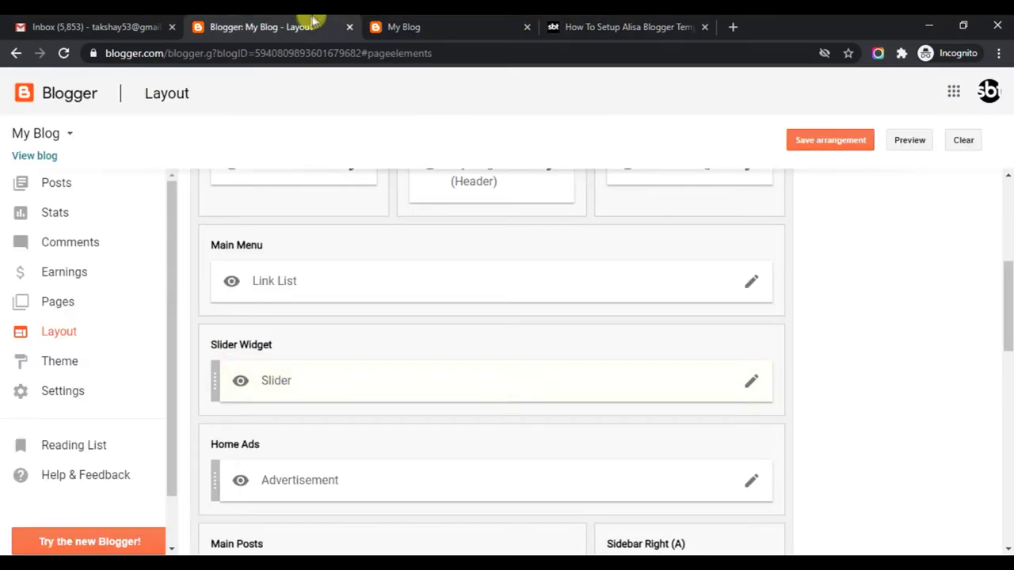
{"action": "left_click_drag", "start_coordinate": [1006, 254], "coordinate": [1009, 356]}
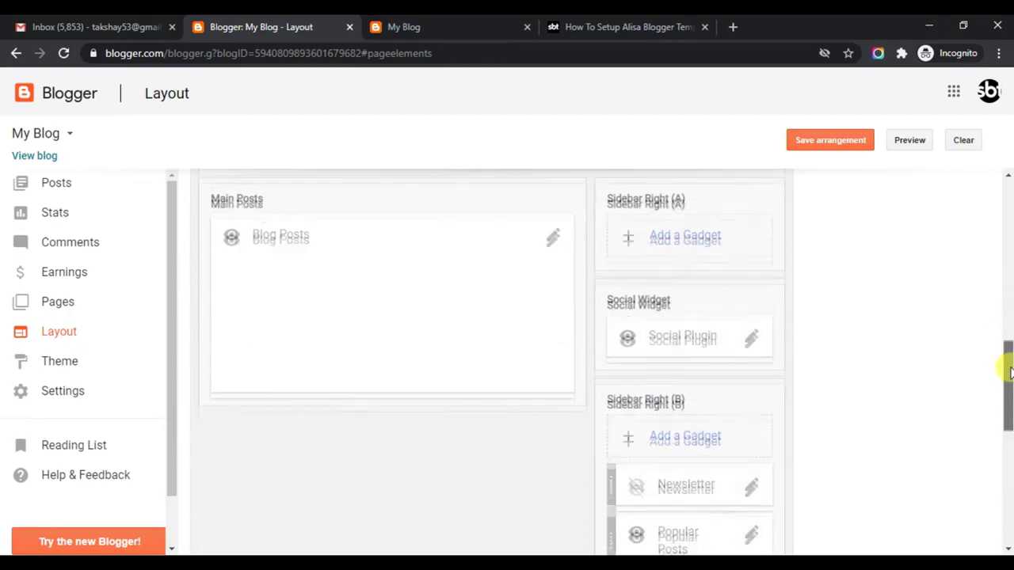
{"action": "left_click", "coordinate": [553, 236]}
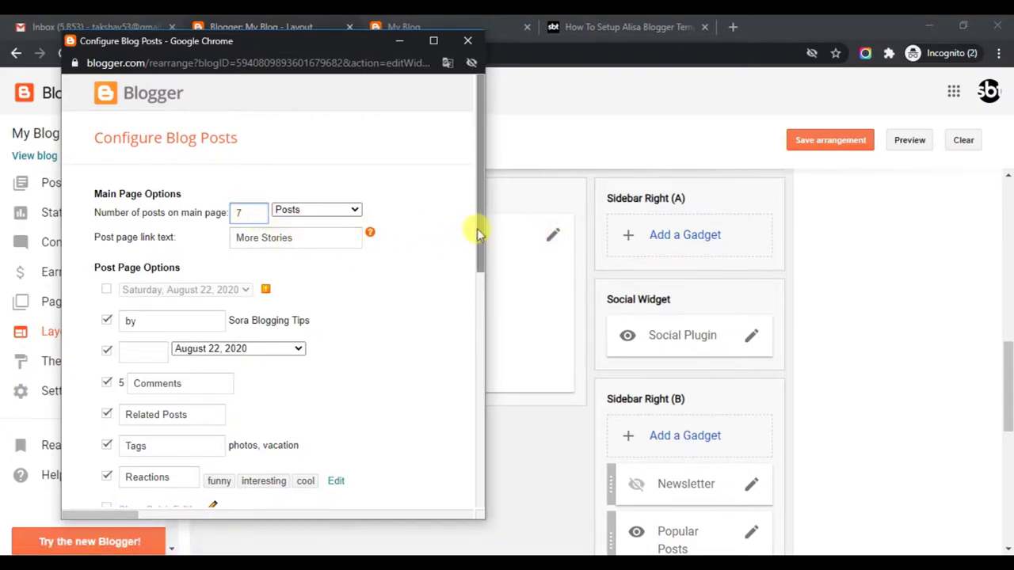
{"action": "left_click_drag", "start_coordinate": [482, 224], "coordinate": [485, 260]}
{"action": "left_click", "coordinate": [179, 246]}
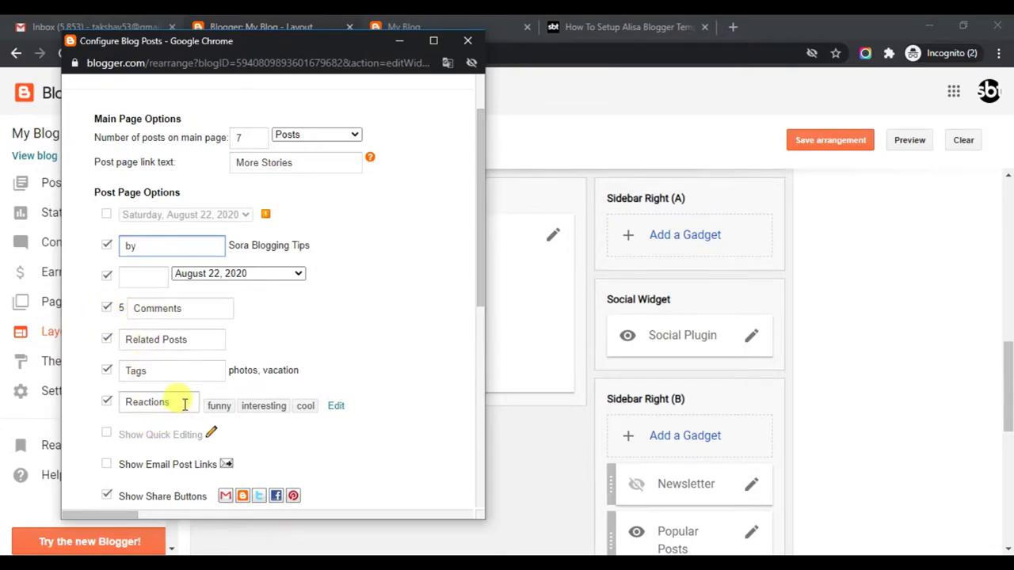
{"action": "left_click_drag", "start_coordinate": [479, 291], "coordinate": [480, 503]}
{"action": "left_click", "coordinate": [123, 472]}
{"action": "left_click", "coordinate": [472, 27]}
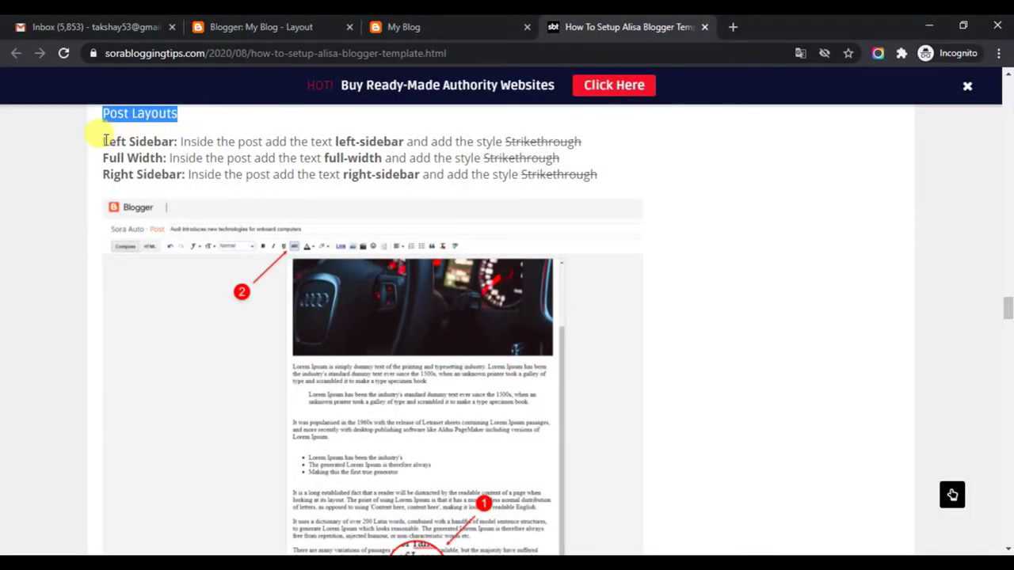
Read the guide's Post Layouts section covering the left-sidebar, full-width and right-sidebar texts and the strikethrough style
{"action": "left_click_drag", "start_coordinate": [104, 141], "coordinate": [574, 144]}
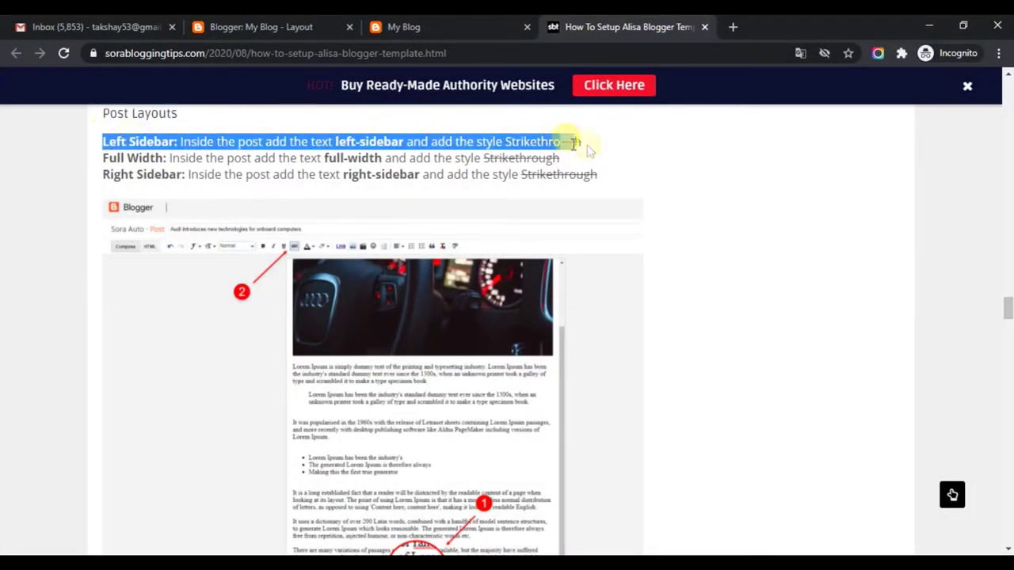
{"action": "left_click_drag", "start_coordinate": [104, 156], "coordinate": [697, 174]}
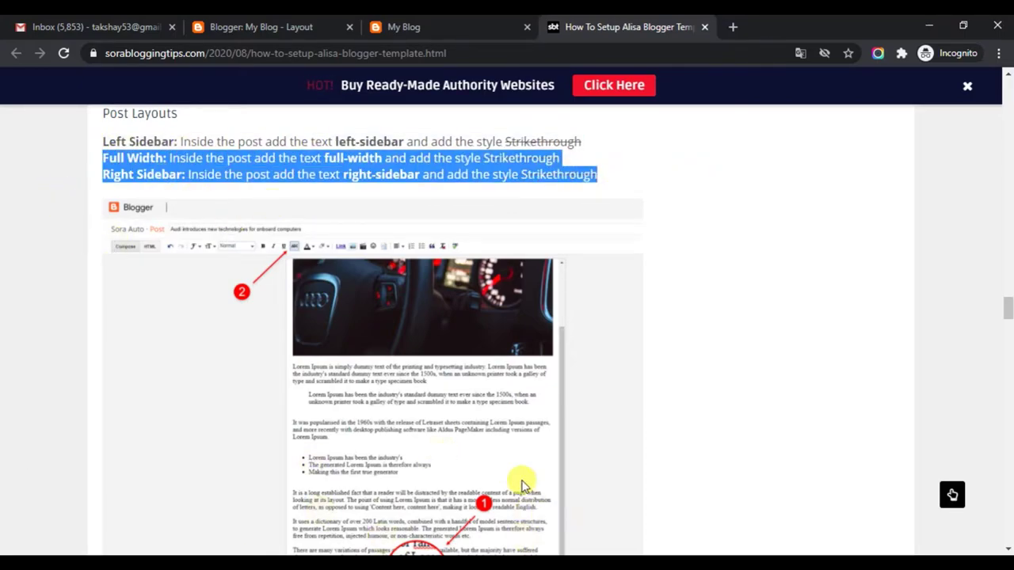
{"action": "scroll", "coordinate": [522, 483], "scroll_direction": "down", "scroll_amount": 3}
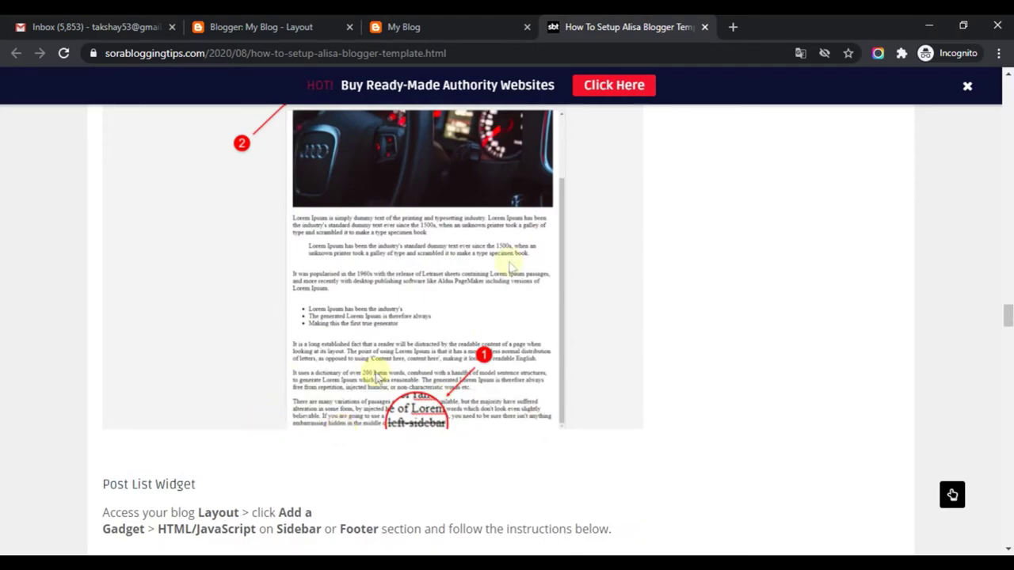
{"action": "left_click", "coordinate": [431, 26]}
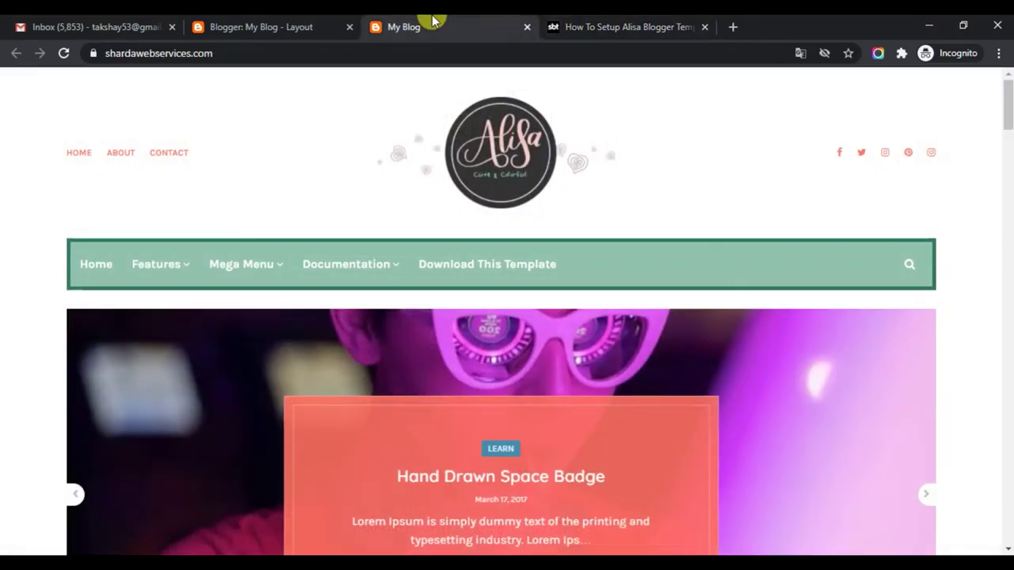
{"action": "left_click", "coordinate": [633, 26]}
{"action": "left_click_drag", "start_coordinate": [1008, 313], "coordinate": [1008, 302]}
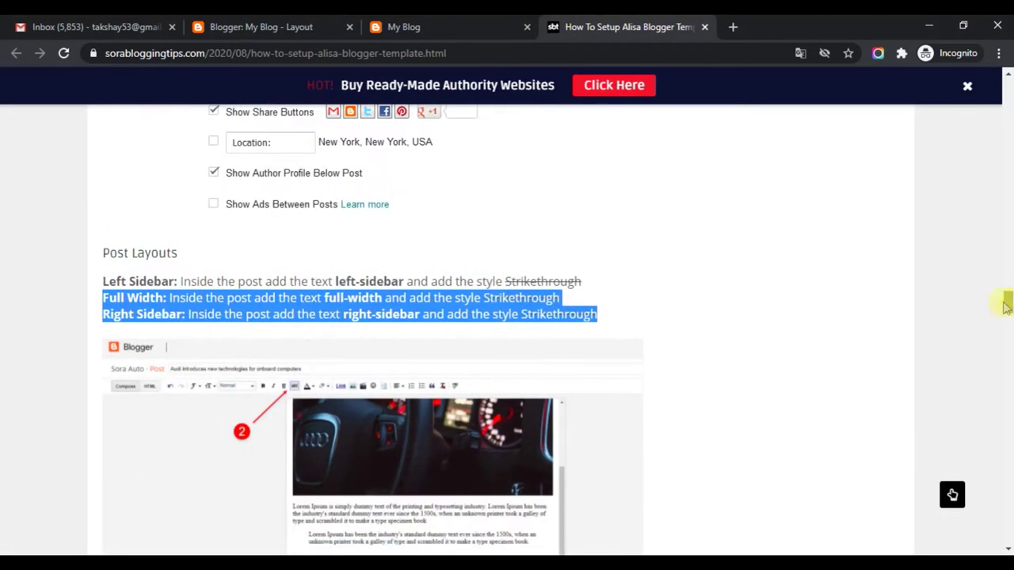
{"action": "left_click", "coordinate": [291, 312]}
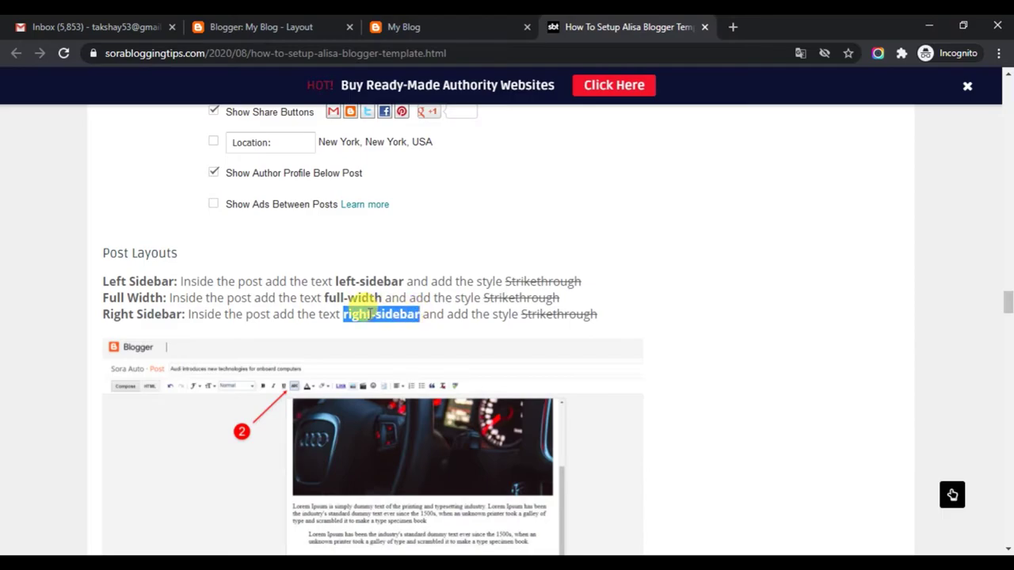
Copy the text left-sidebar from the guide's Post Layouts section
{"action": "left_click_drag", "start_coordinate": [335, 280], "coordinate": [400, 280]}
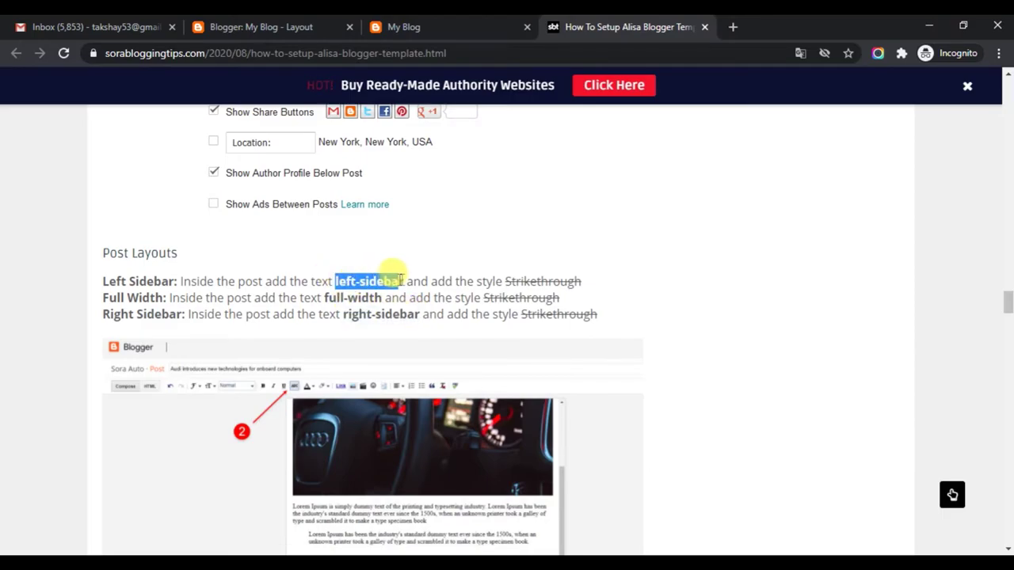
{"action": "right_click", "coordinate": [366, 279]}
{"action": "left_click", "coordinate": [382, 289]}
In Blogger's posts list, open the Hand Drawn Space Badge post for editing in Compose mode
{"action": "left_click", "coordinate": [255, 26]}
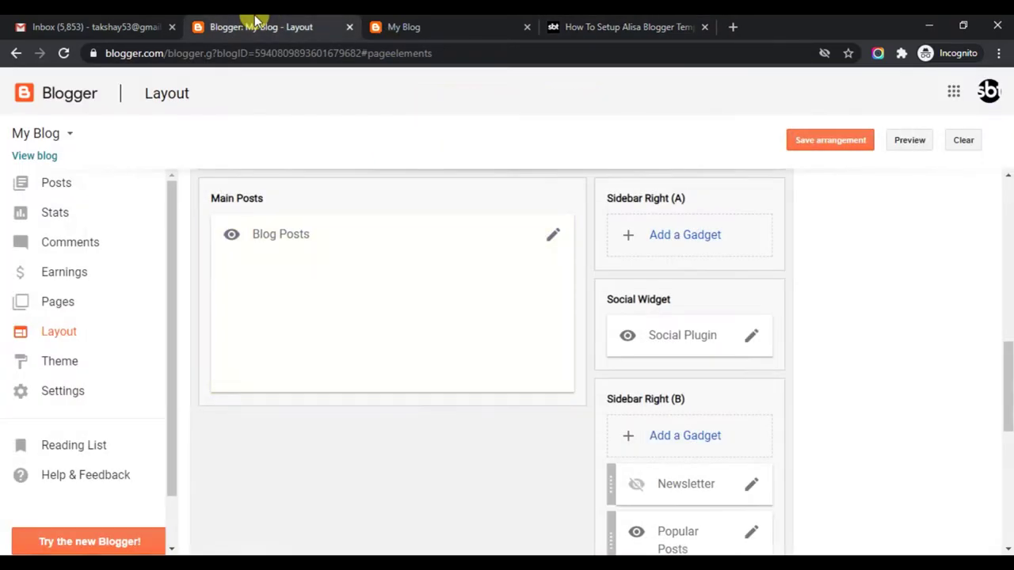
{"action": "left_click", "coordinate": [60, 186]}
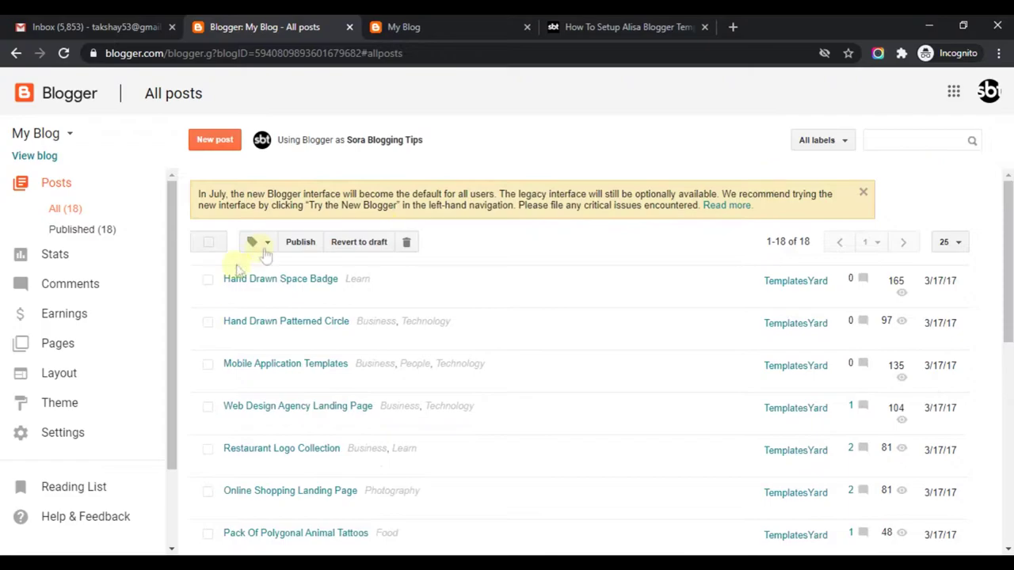
{"action": "left_click", "coordinate": [229, 298]}
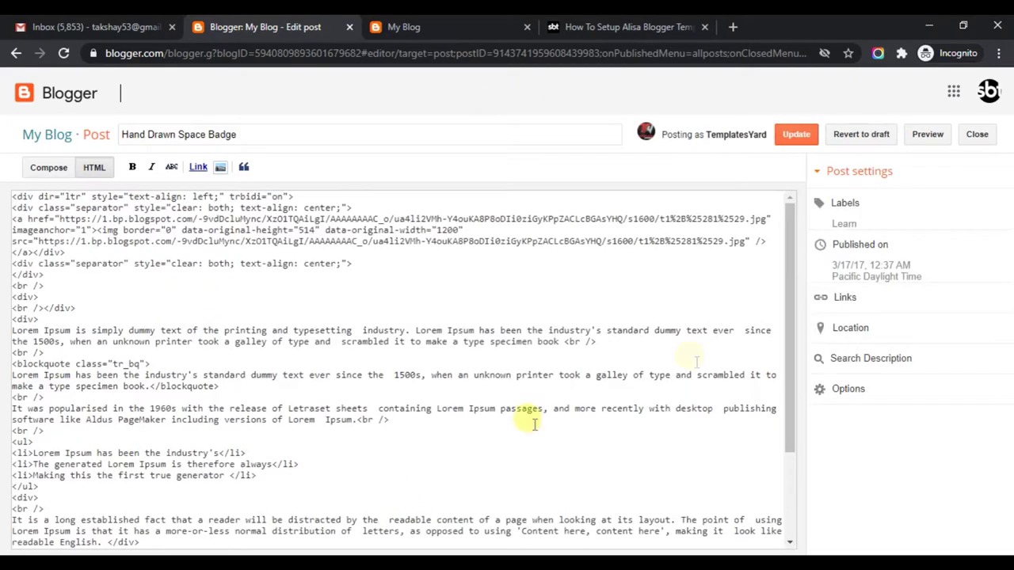
{"action": "left_click", "coordinate": [41, 174]}
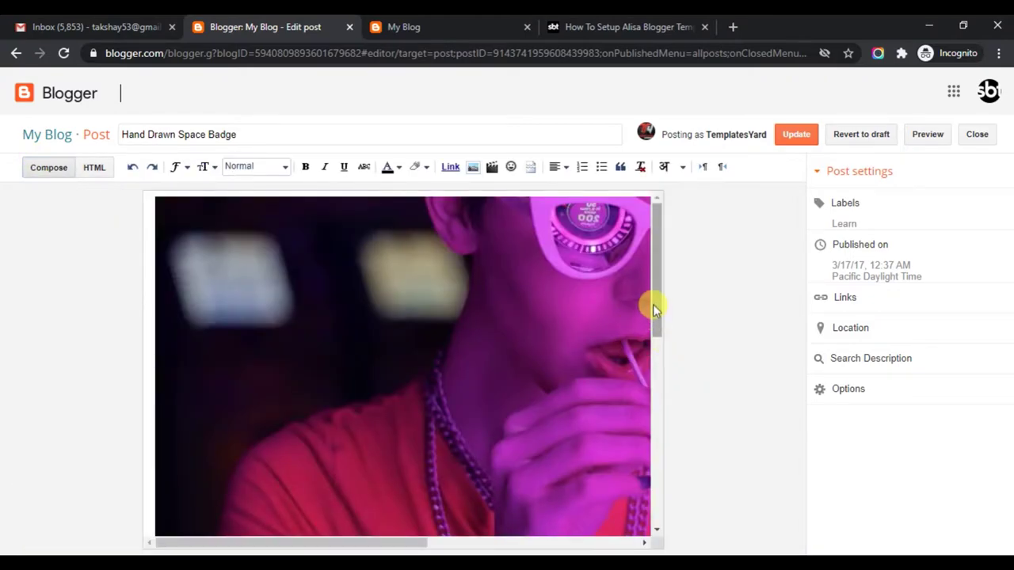
Add the copied text left-sidebar on a new line at the post's end, apply strikethrough to it and update the post
{"action": "left_click_drag", "start_coordinate": [654, 305], "coordinate": [651, 541]}
{"action": "key", "text": "Return"}
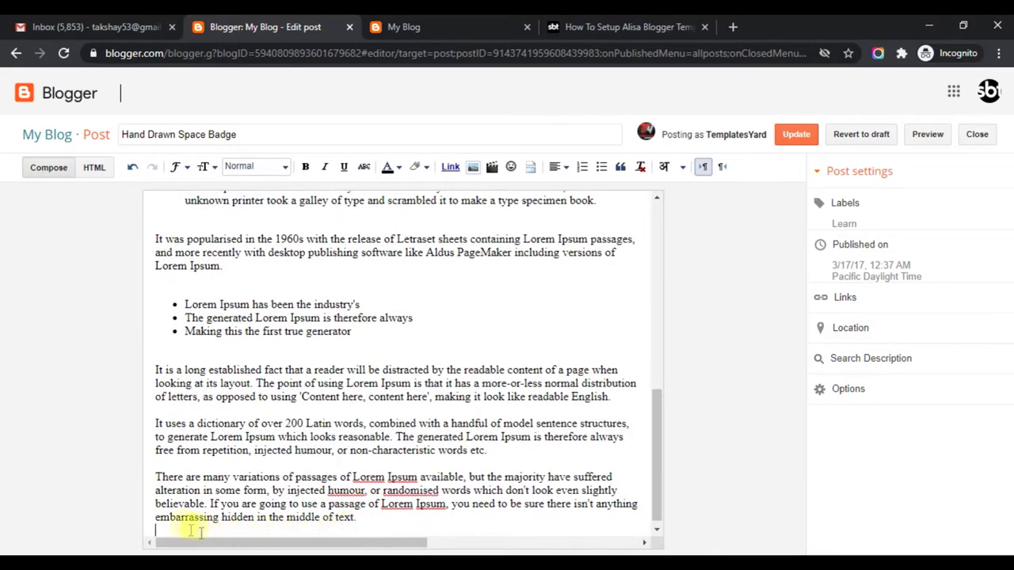
{"action": "right_click", "coordinate": [198, 525]}
{"action": "left_click", "coordinate": [212, 411]}
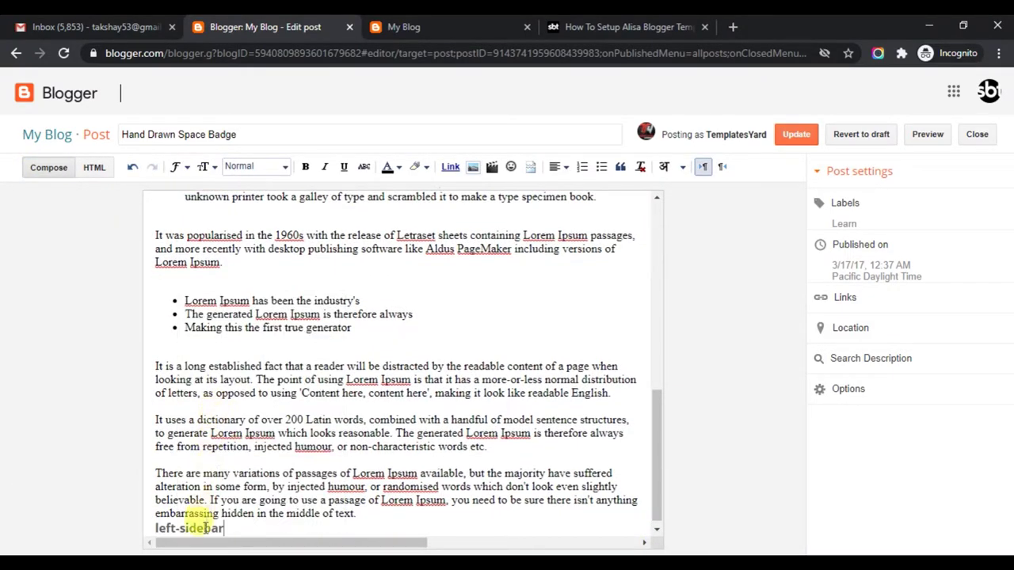
{"action": "left_click_drag", "start_coordinate": [238, 529], "coordinate": [111, 529]}
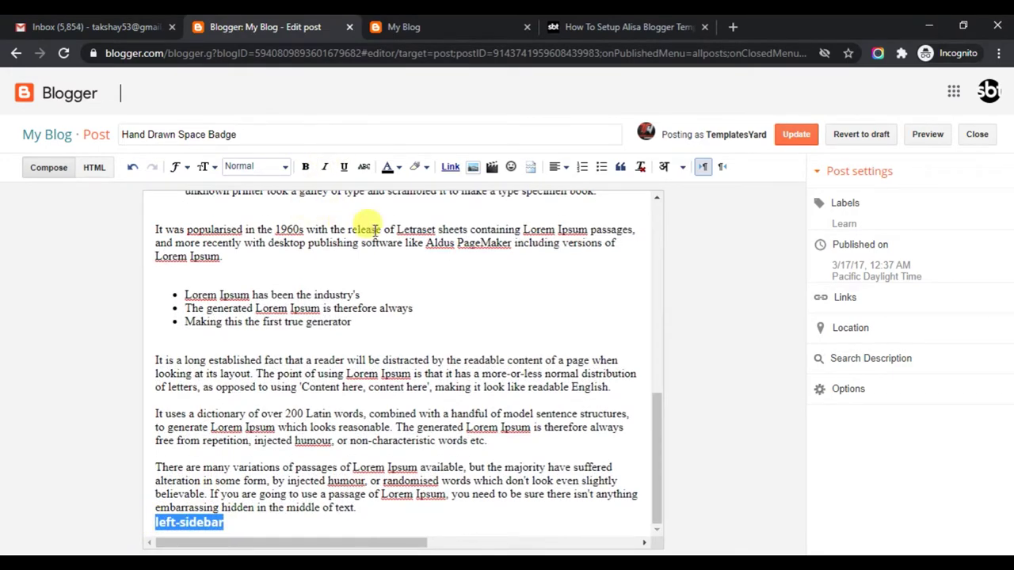
{"action": "left_click", "coordinate": [815, 141]}
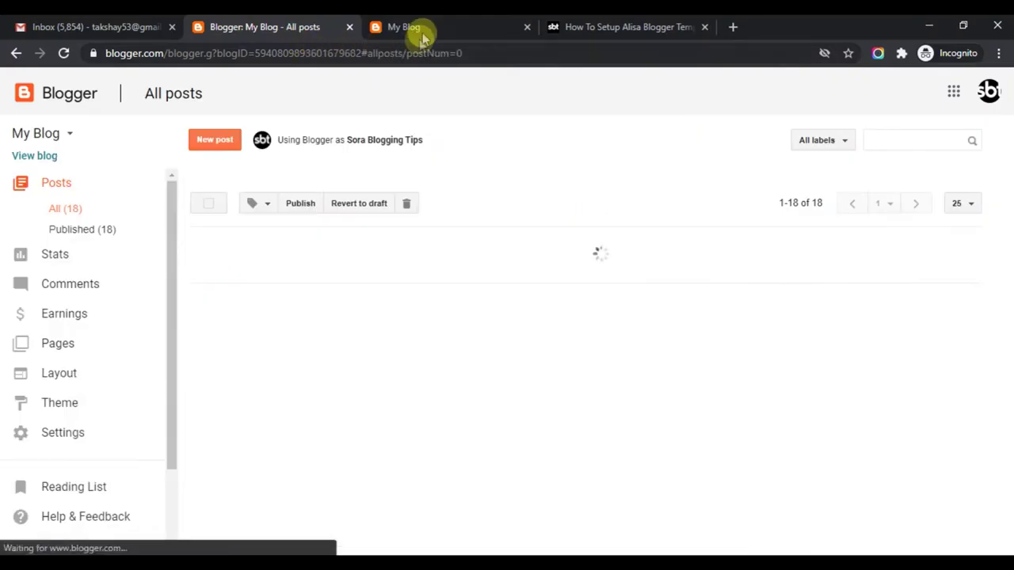
Open the Hand Drawn Space Badge post on the blog and check its sidebar layout
{"action": "left_click", "coordinate": [421, 33]}
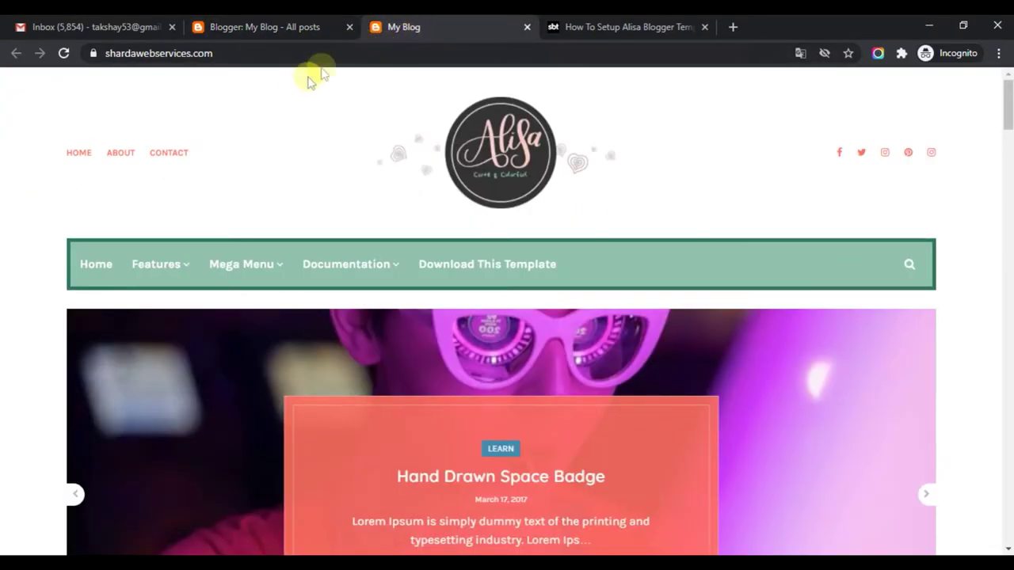
{"action": "left_click_drag", "start_coordinate": [1006, 113], "coordinate": [1007, 196]}
{"action": "left_click", "coordinate": [379, 410]}
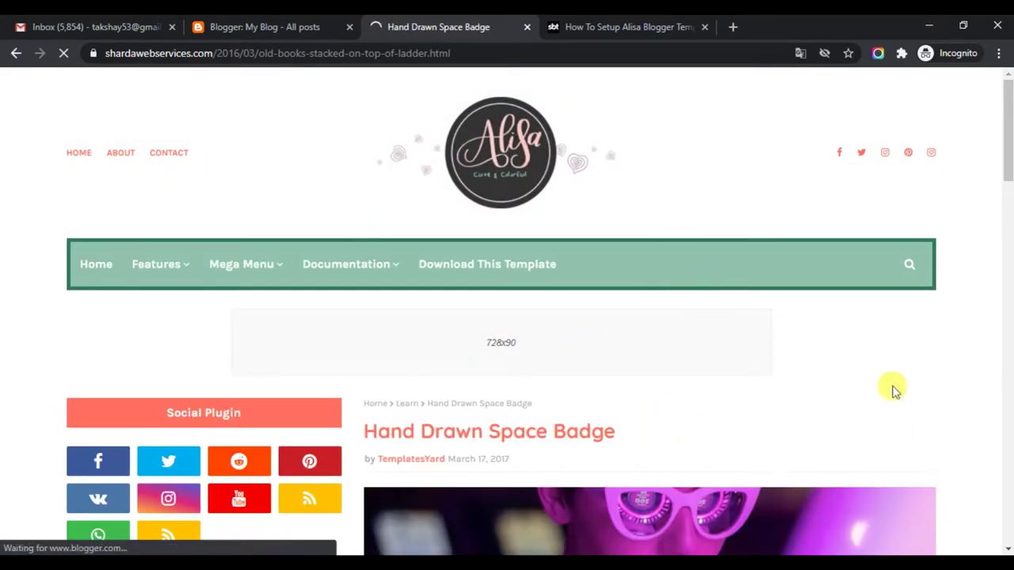
{"action": "left_click_drag", "start_coordinate": [1008, 149], "coordinate": [1005, 118]}
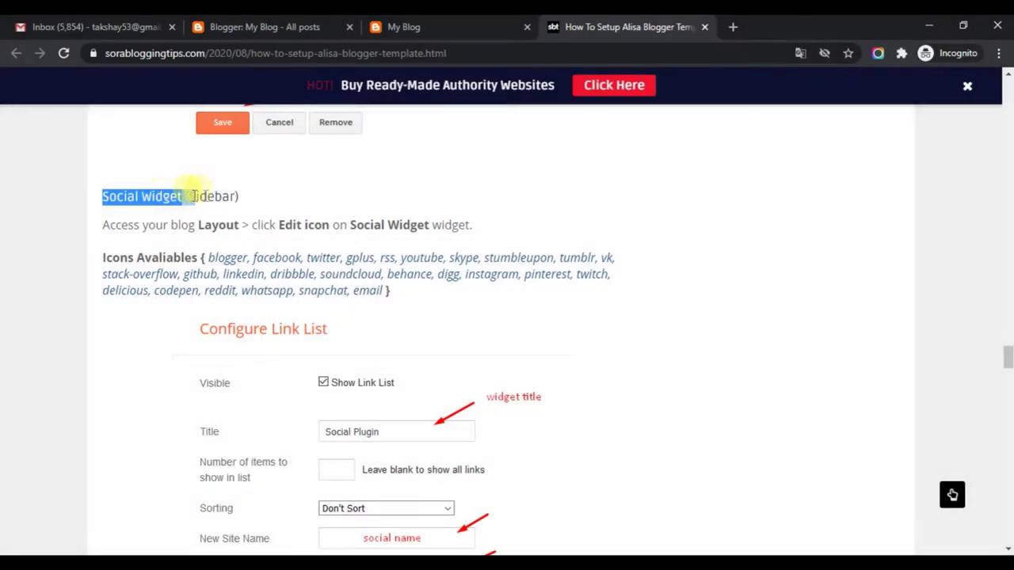
Read the guide's Social Widget (Sidebar) section with its available icons, and view the social widget in the blog's sidebar
{"action": "left_click_drag", "start_coordinate": [192, 194], "coordinate": [242, 200]}
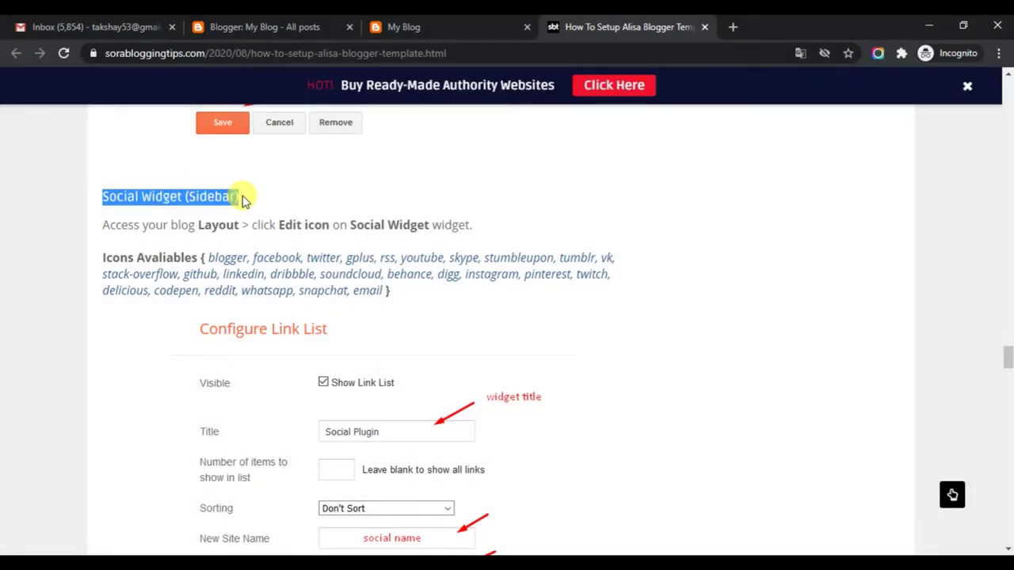
{"action": "left_click_drag", "start_coordinate": [105, 226], "coordinate": [473, 228]}
{"action": "left_click_drag", "start_coordinate": [102, 258], "coordinate": [297, 519]}
{"action": "scroll", "coordinate": [414, 400], "scroll_direction": "down", "scroll_amount": 4}
{"action": "left_click", "coordinate": [522, 21]}
{"action": "scroll", "coordinate": [736, 102], "scroll_direction": "down", "scroll_amount": 10}
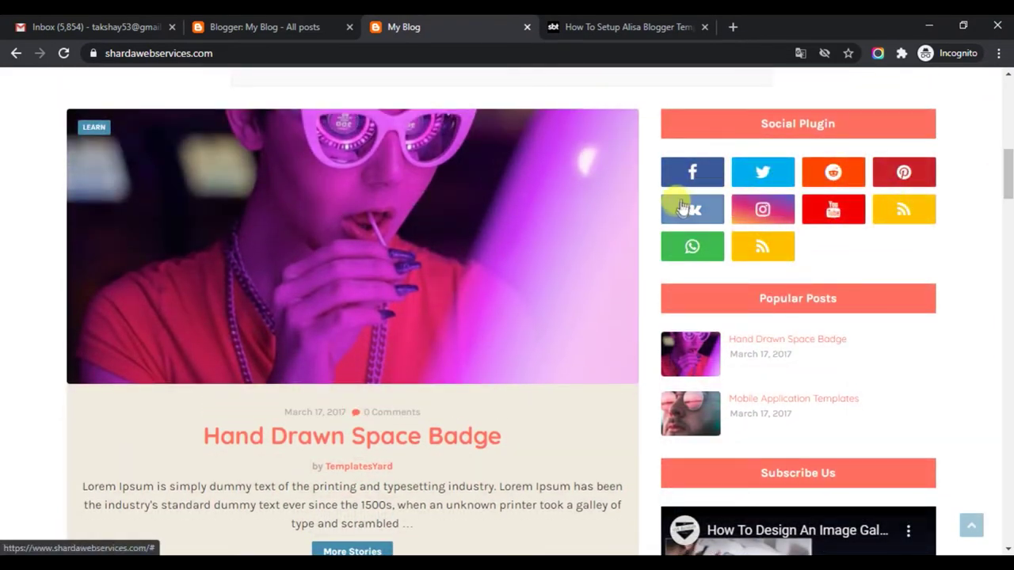
In the Blogger layout, open the Social Plugin widget's facebook and twitter links for editing, save the widget, and return to the blog
{"action": "left_click", "coordinate": [197, 24]}
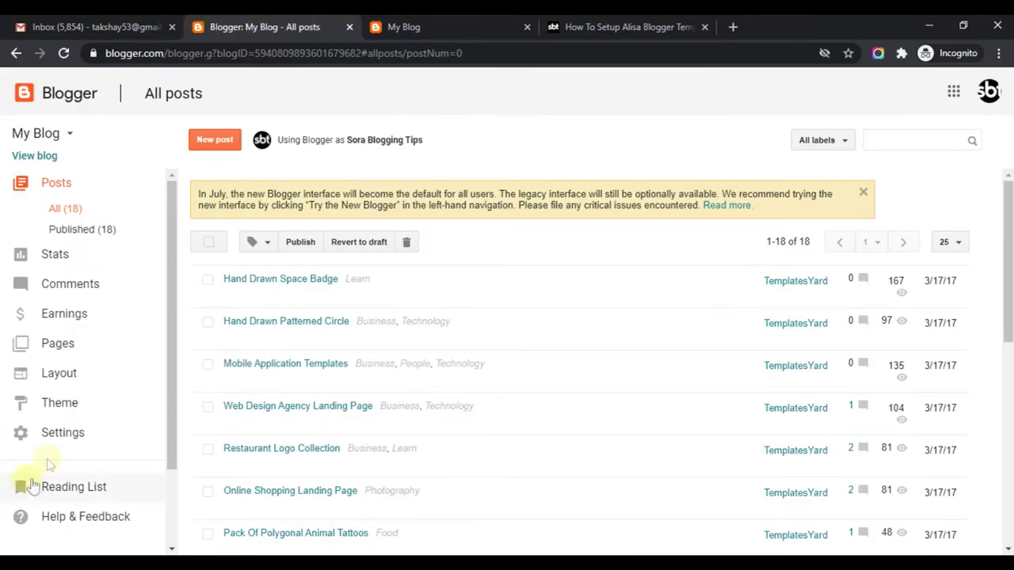
{"action": "left_click", "coordinate": [76, 374]}
{"action": "left_click_drag", "start_coordinate": [1006, 262], "coordinate": [1007, 413]}
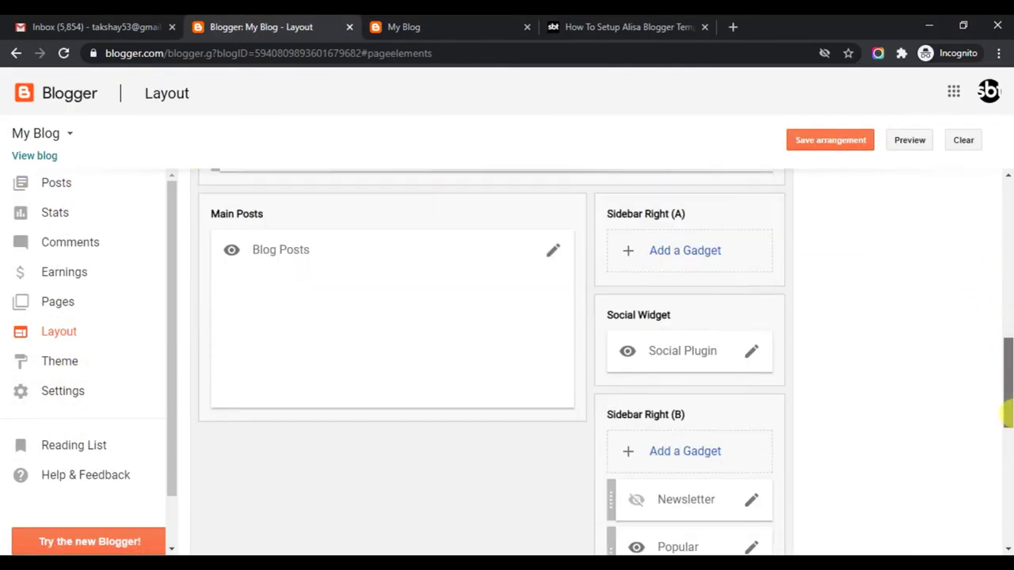
{"action": "left_click", "coordinate": [751, 351]}
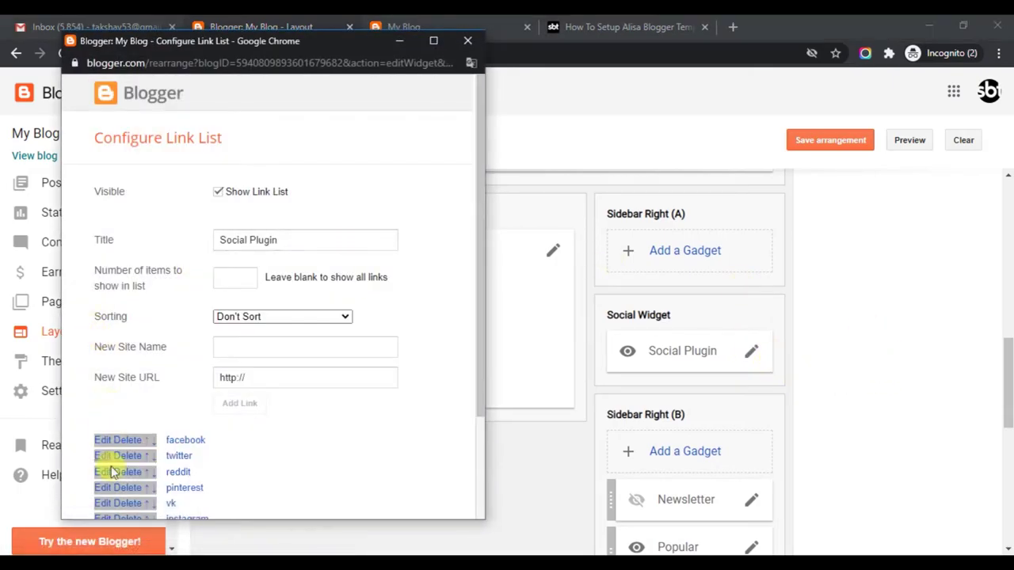
{"action": "left_click", "coordinate": [106, 441]}
{"action": "left_click_drag", "start_coordinate": [483, 348], "coordinate": [470, 516]}
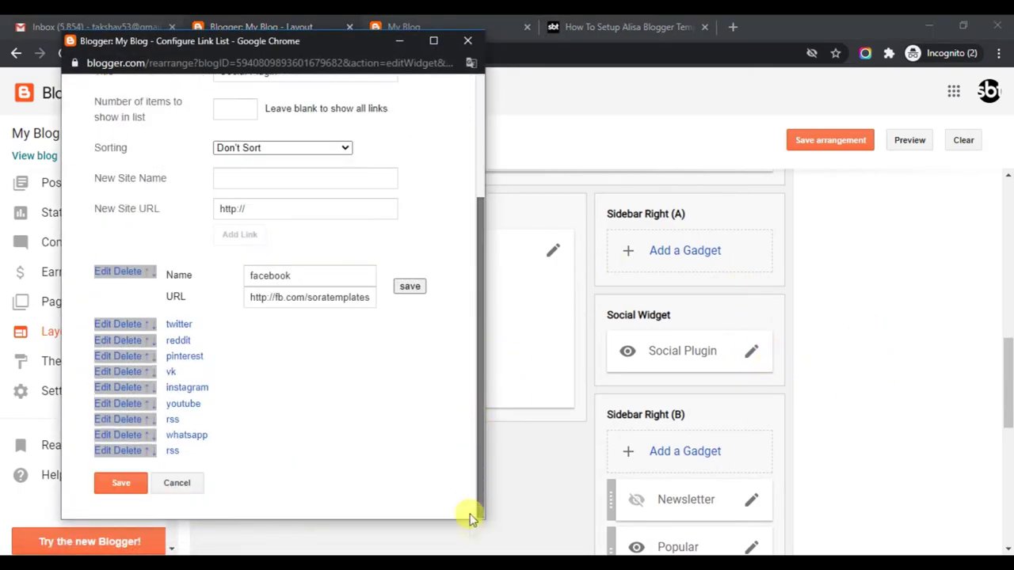
{"action": "left_click_drag", "start_coordinate": [308, 276], "coordinate": [203, 277]}
{"action": "left_click", "coordinate": [103, 325]}
{"action": "left_click_drag", "start_coordinate": [481, 344], "coordinate": [480, 506]}
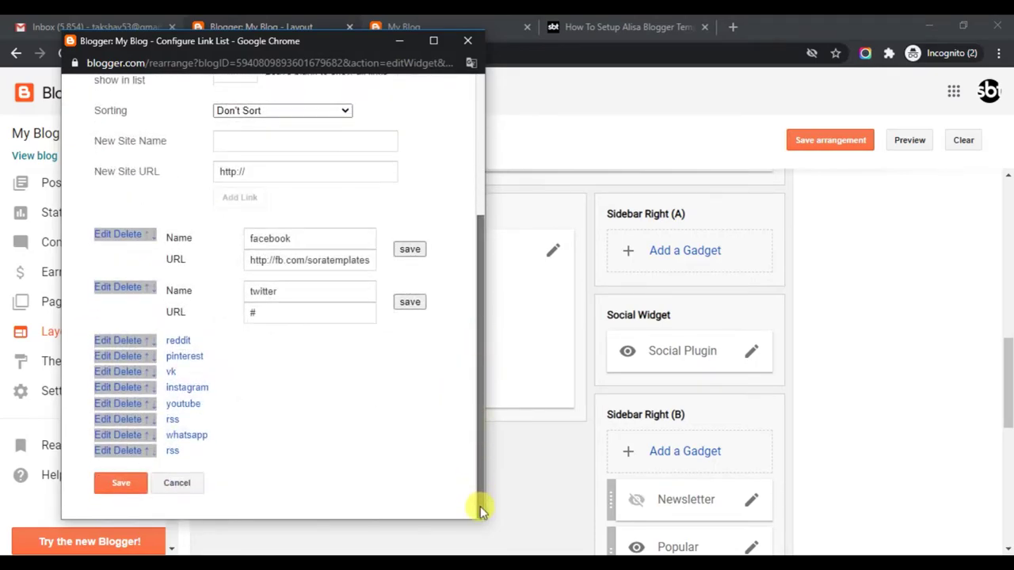
{"action": "left_click", "coordinate": [127, 483]}
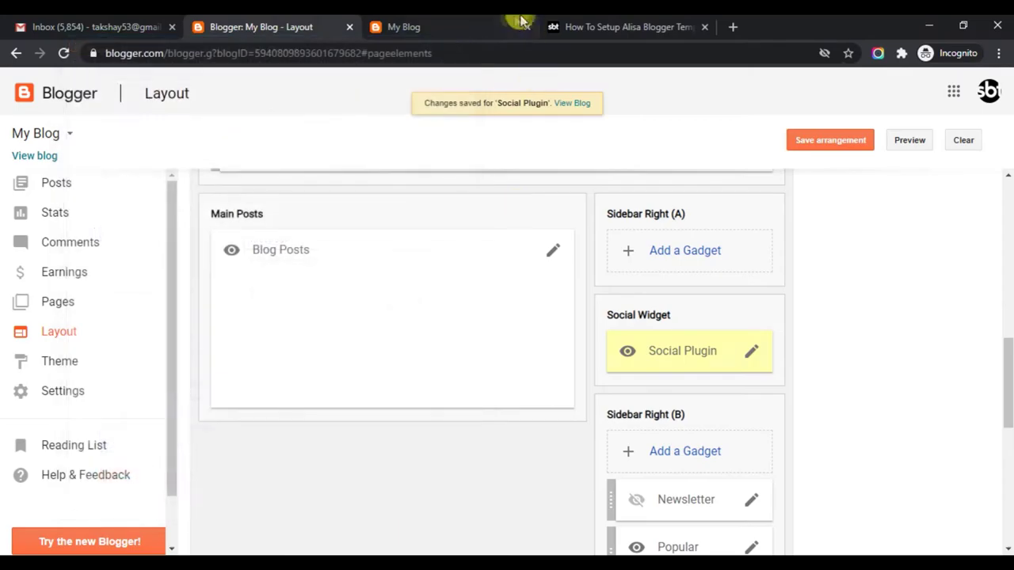
{"action": "left_click", "coordinate": [475, 27]}
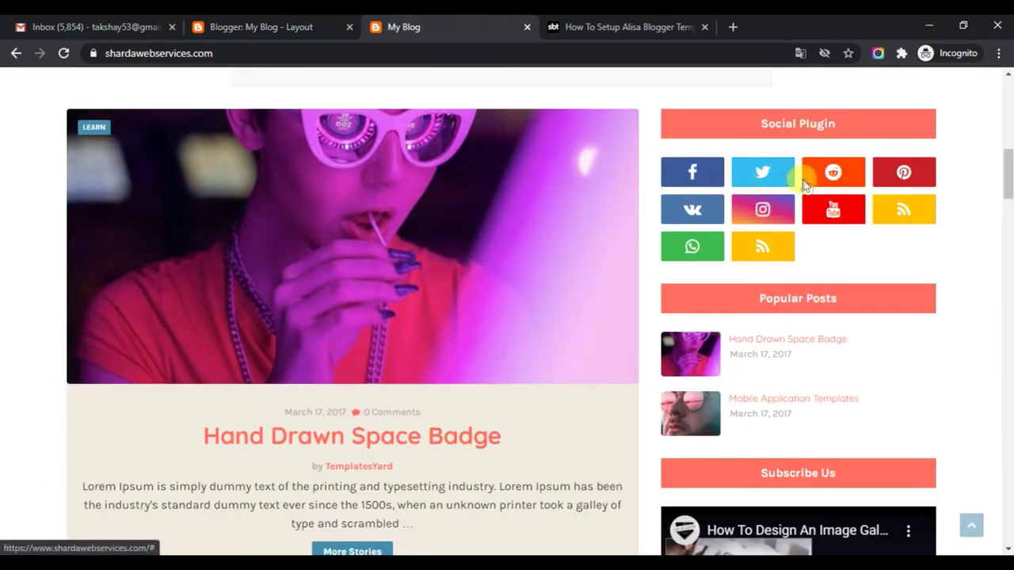
Read the guide's Theme Options section on Boxed Version, including the boxedVersion option and its true or false setting
{"action": "left_click_drag", "start_coordinate": [1007, 174], "coordinate": [1006, 123]}
{"action": "scroll", "coordinate": [1006, 122], "scroll_direction": "up", "scroll_amount": 3}
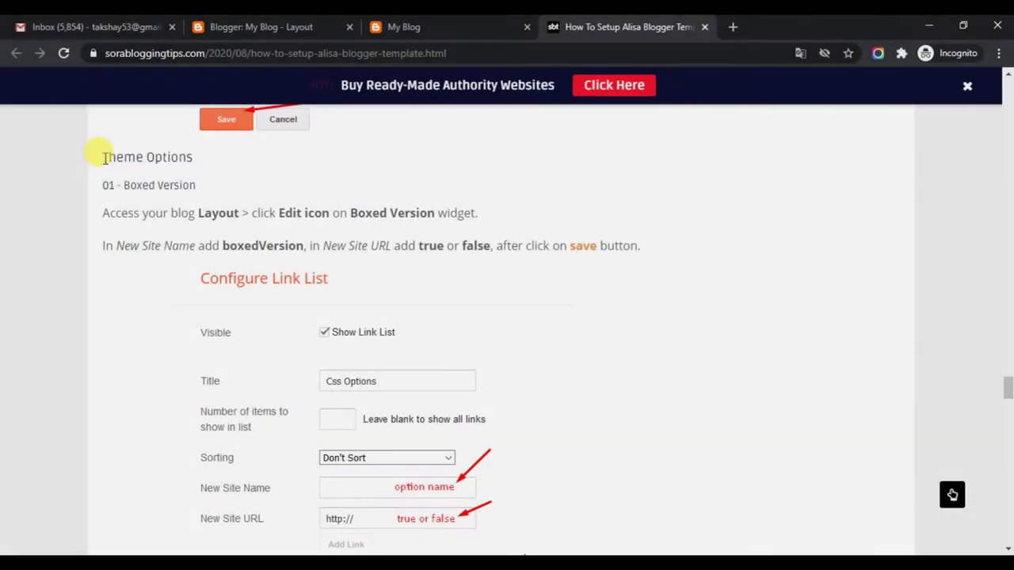
{"action": "left_click_drag", "start_coordinate": [102, 151], "coordinate": [210, 164]}
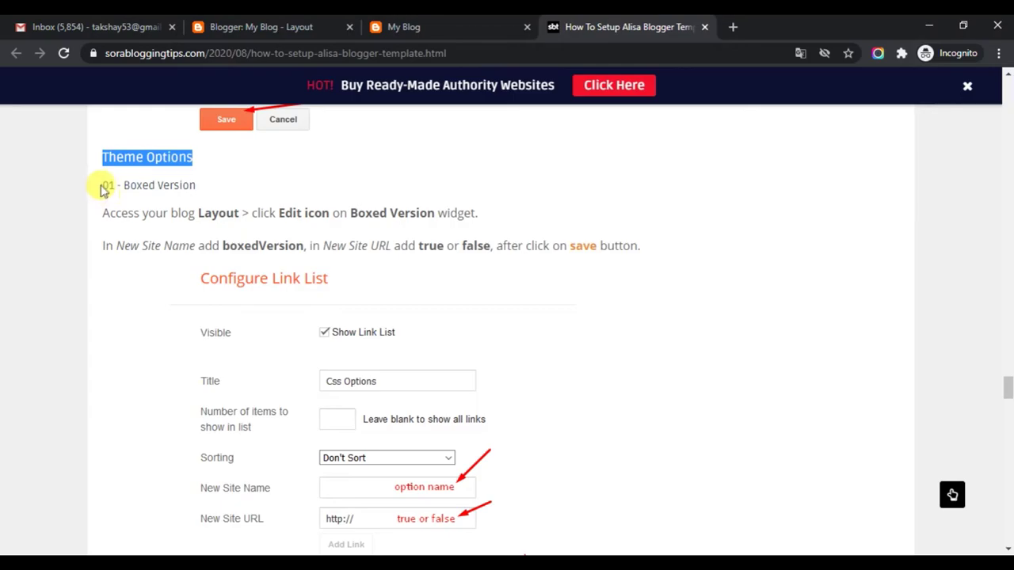
{"action": "left_click_drag", "start_coordinate": [103, 182], "coordinate": [238, 188]}
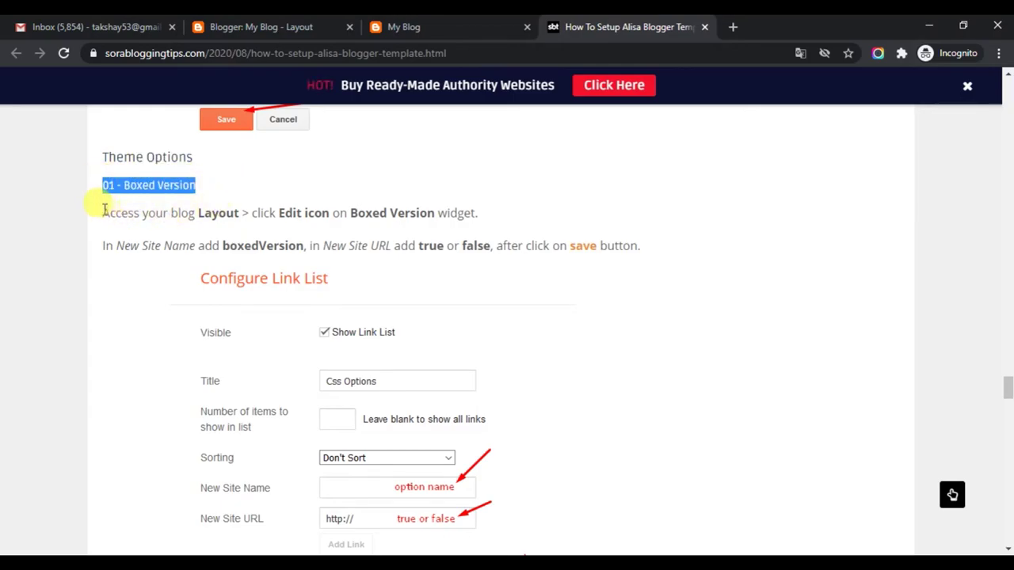
{"action": "left_click_drag", "start_coordinate": [104, 209], "coordinate": [491, 218]}
{"action": "left_click_drag", "start_coordinate": [103, 246], "coordinate": [607, 265]}
{"action": "scroll", "coordinate": [607, 264], "scroll_direction": "down", "scroll_amount": 3}
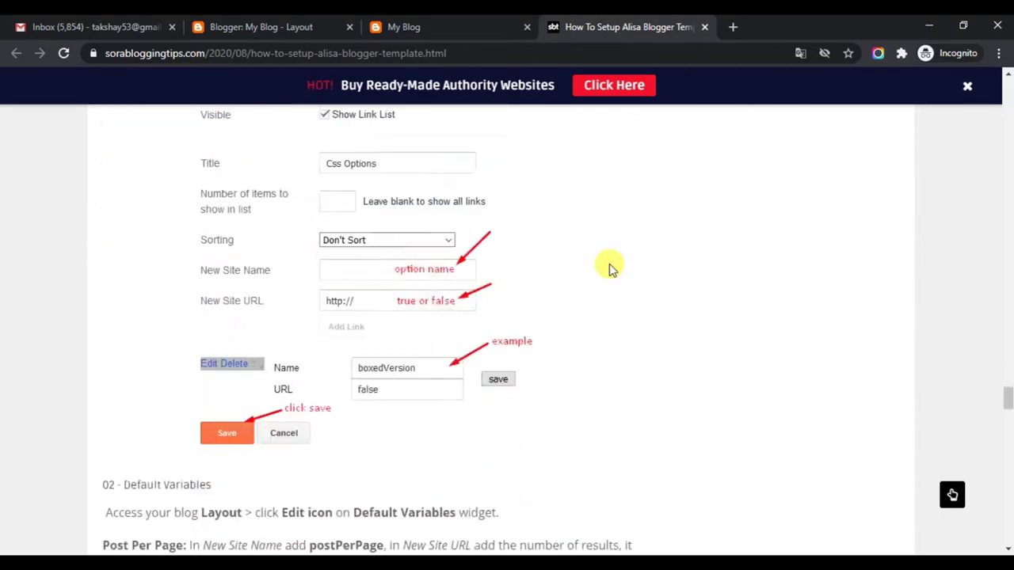
{"action": "scroll", "coordinate": [608, 269], "scroll_direction": "down", "scroll_amount": 3}
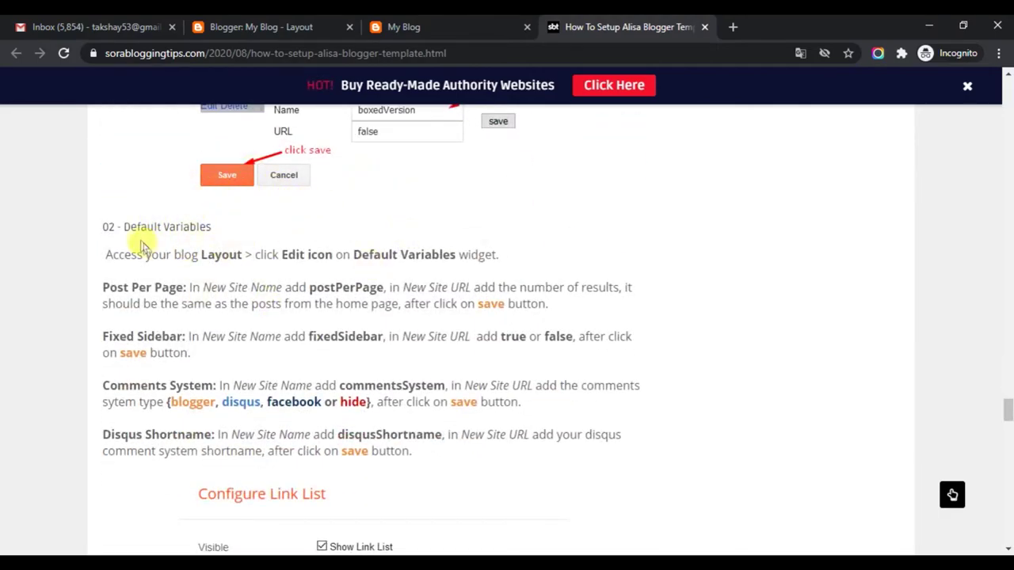
Read the guide's Default Variables section covering Post Per Page, Fixed Sidebar, Comments System and Disqus Shortname, with its example link list
{"action": "left_click_drag", "start_coordinate": [104, 227], "coordinate": [230, 229]}
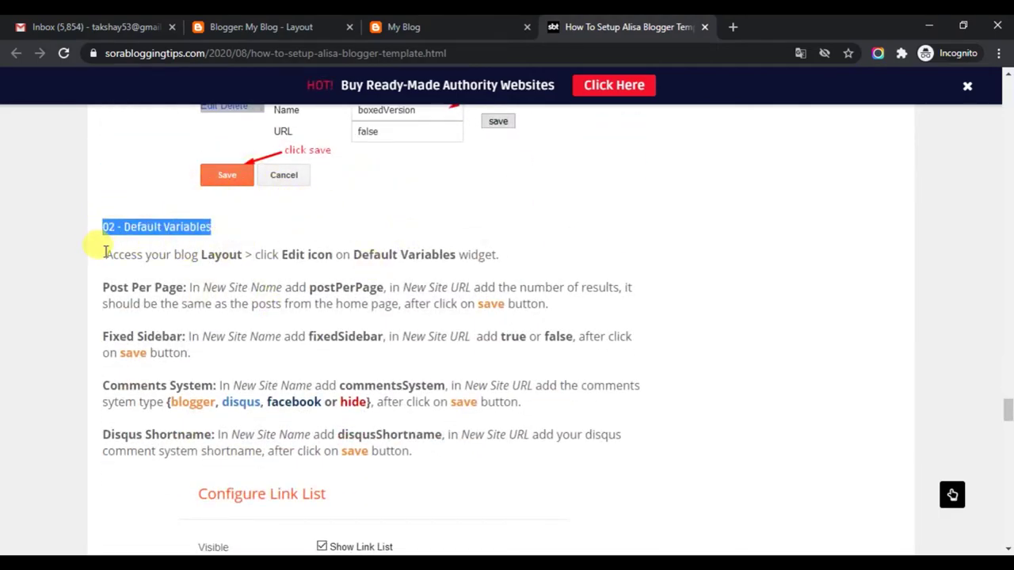
{"action": "left_click_drag", "start_coordinate": [104, 252], "coordinate": [552, 272]}
{"action": "left_click_drag", "start_coordinate": [103, 288], "coordinate": [610, 316]}
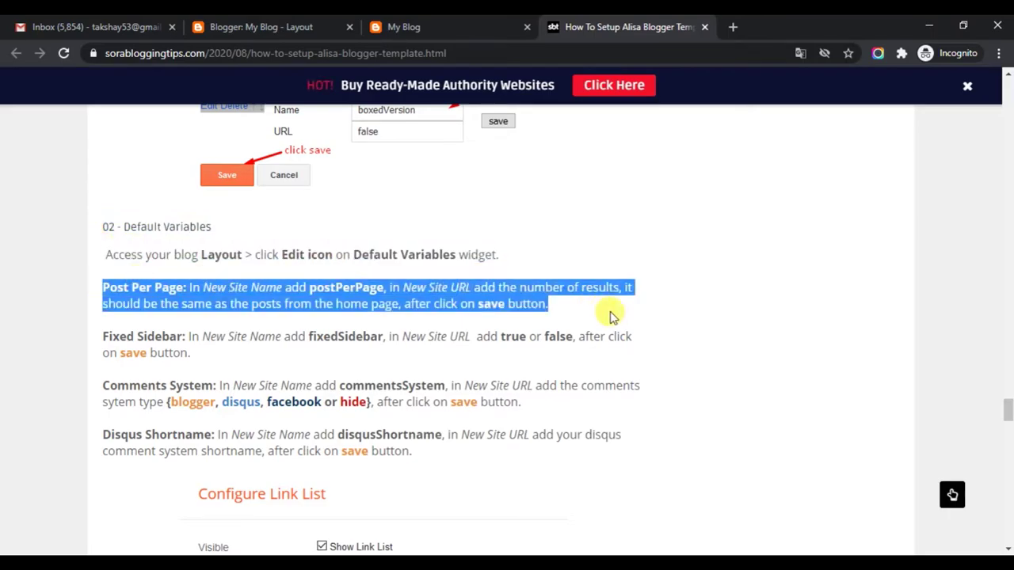
{"action": "left_click_drag", "start_coordinate": [102, 336], "coordinate": [226, 354]}
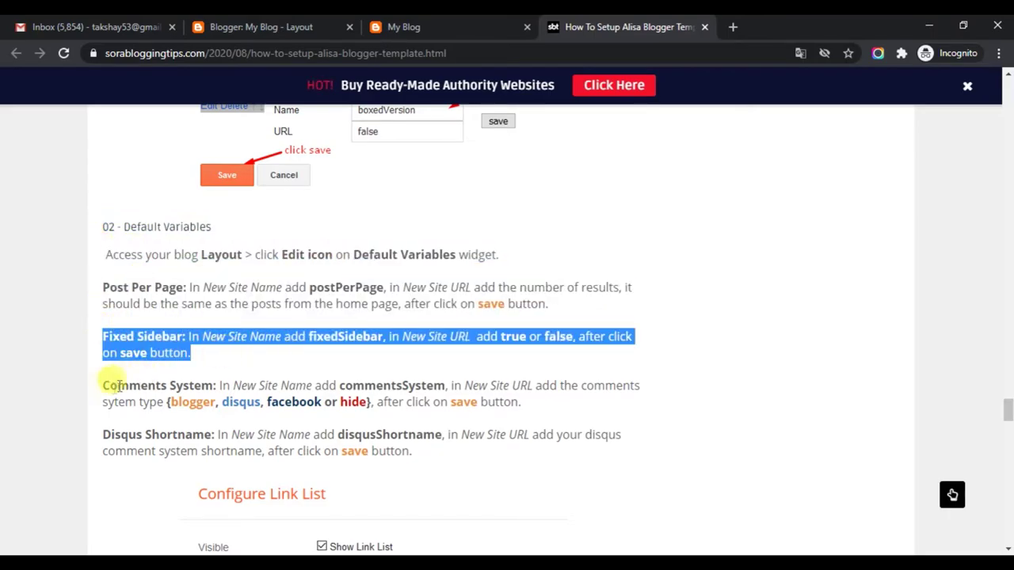
{"action": "left_click_drag", "start_coordinate": [104, 383], "coordinate": [600, 411]}
{"action": "left_click_drag", "start_coordinate": [105, 431], "coordinate": [466, 451]}
{"action": "scroll", "coordinate": [467, 453], "scroll_direction": "down", "scroll_amount": 4}
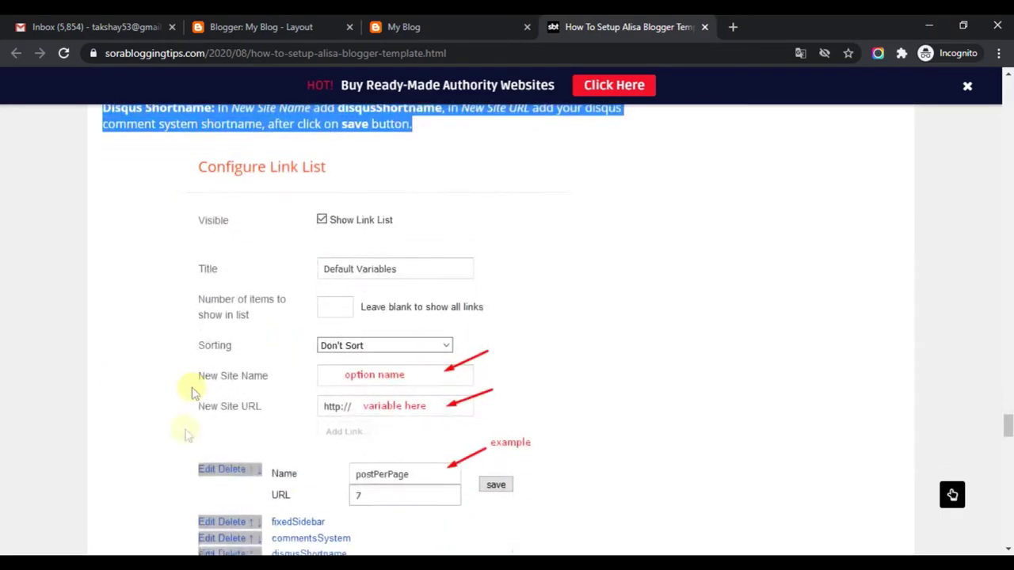
{"action": "scroll", "coordinate": [237, 459], "scroll_direction": "down", "scroll_amount": 2}
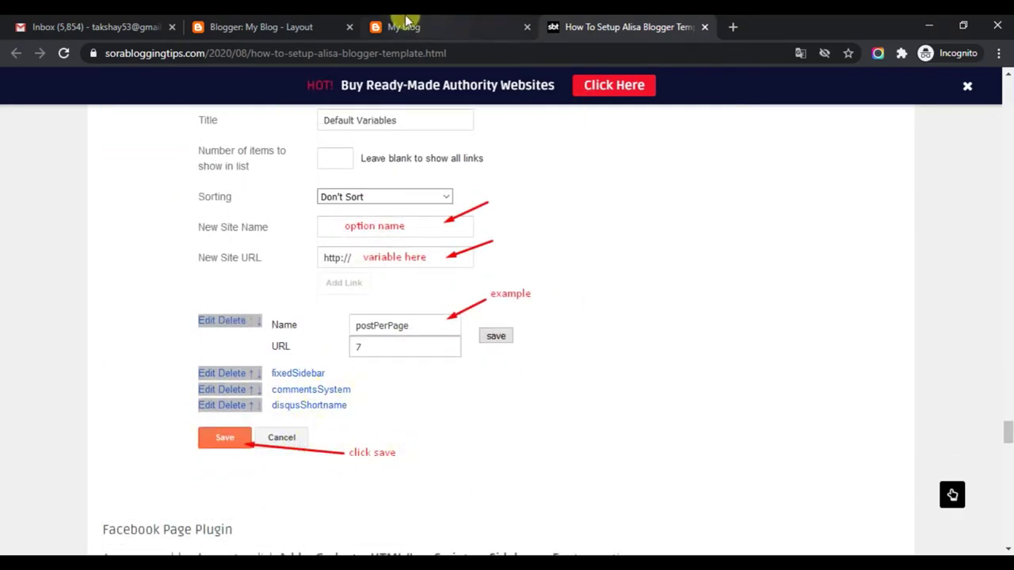
In the Blogger layout's Theme Options, open the Boxed Version widget and its boxedVersion link for editing
{"action": "left_click", "coordinate": [297, 21]}
{"action": "left_click_drag", "start_coordinate": [1007, 388], "coordinate": [1007, 230]}
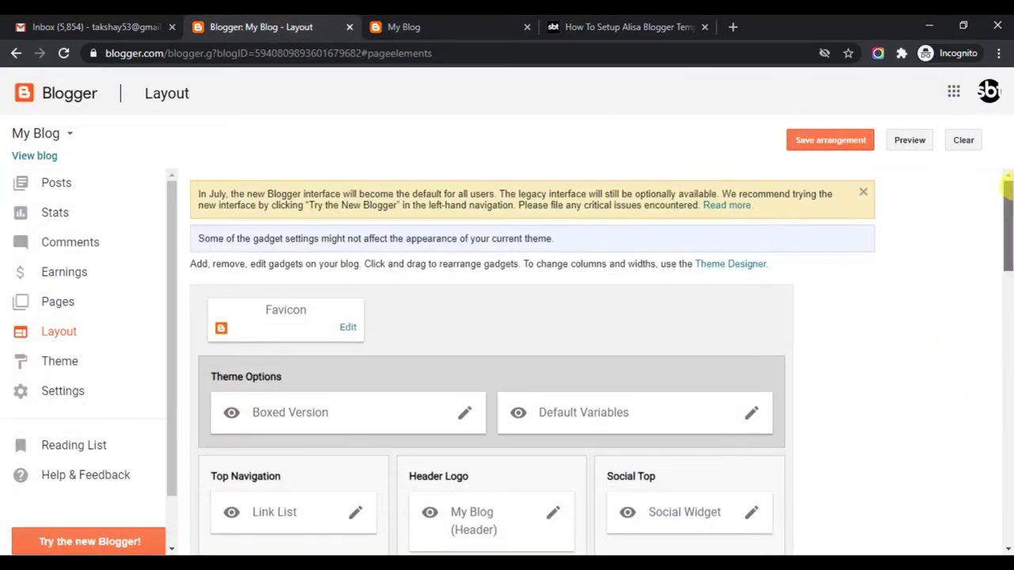
{"action": "left_click", "coordinate": [464, 413]}
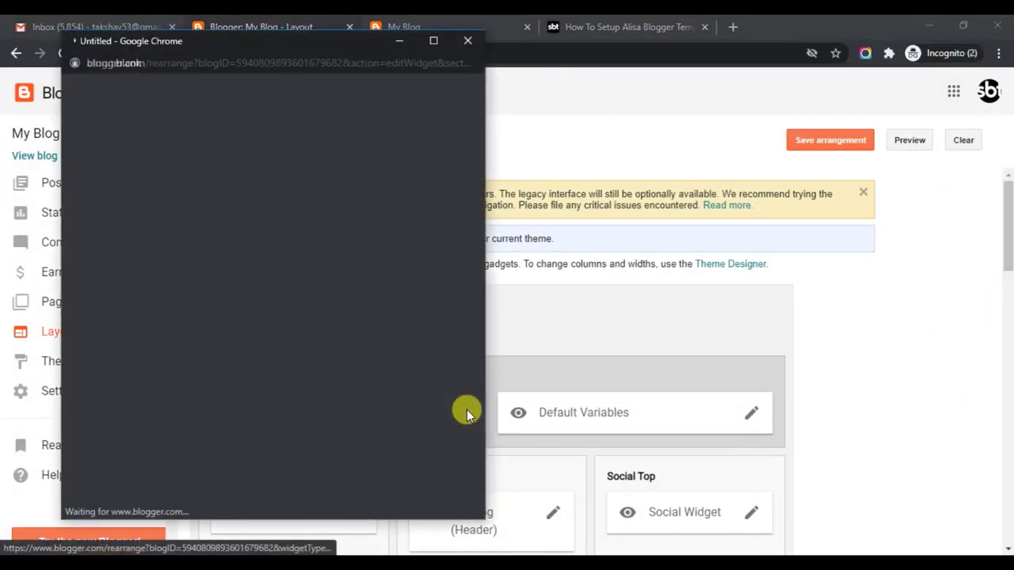
{"action": "scroll", "coordinate": [224, 430], "scroll_direction": "down", "scroll_amount": 1}
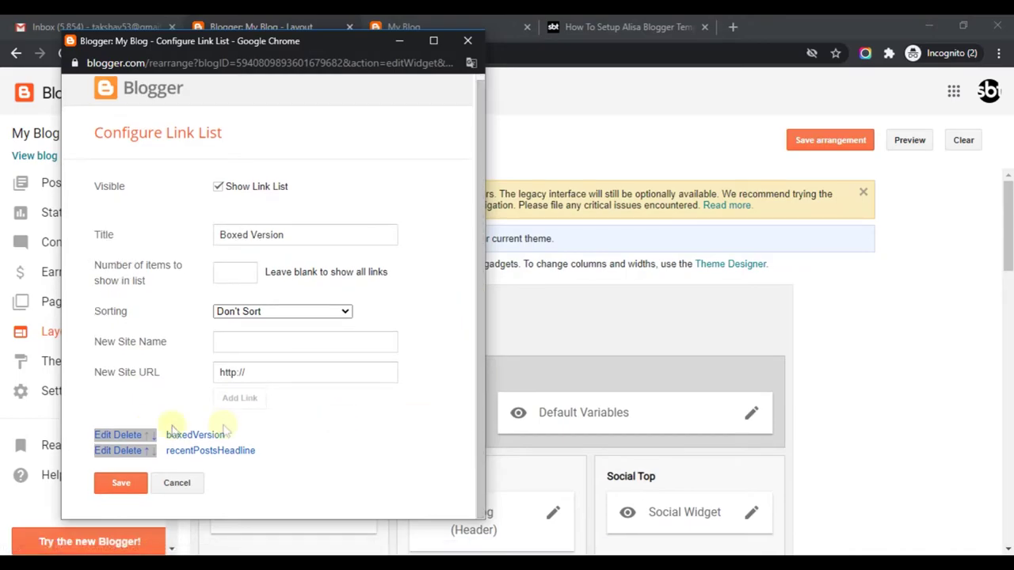
{"action": "left_click", "coordinate": [103, 435]}
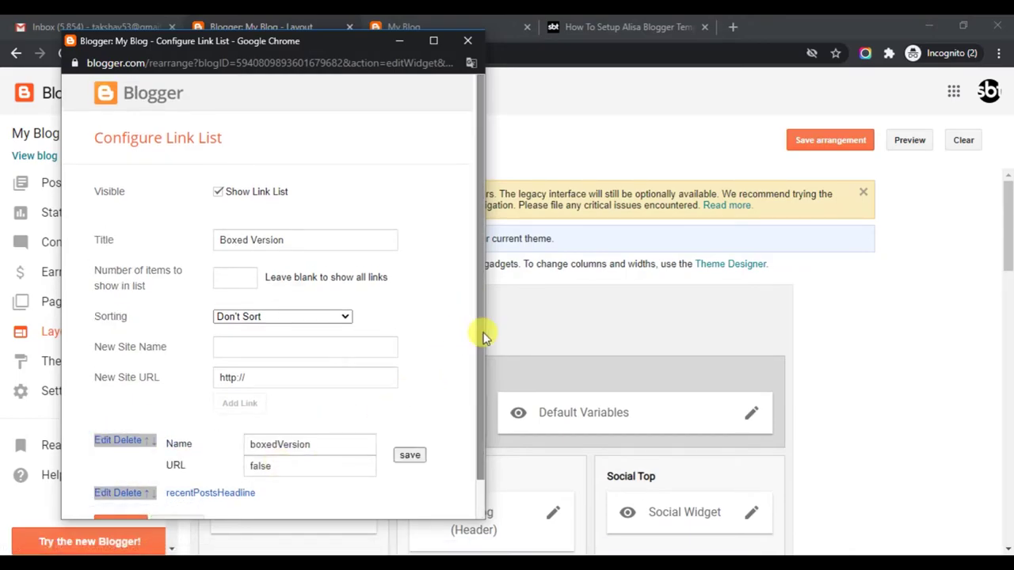
{"action": "scroll", "coordinate": [481, 380], "scroll_direction": "down", "scroll_amount": 1}
{"action": "left_click_drag", "start_coordinate": [323, 401], "coordinate": [177, 403]}
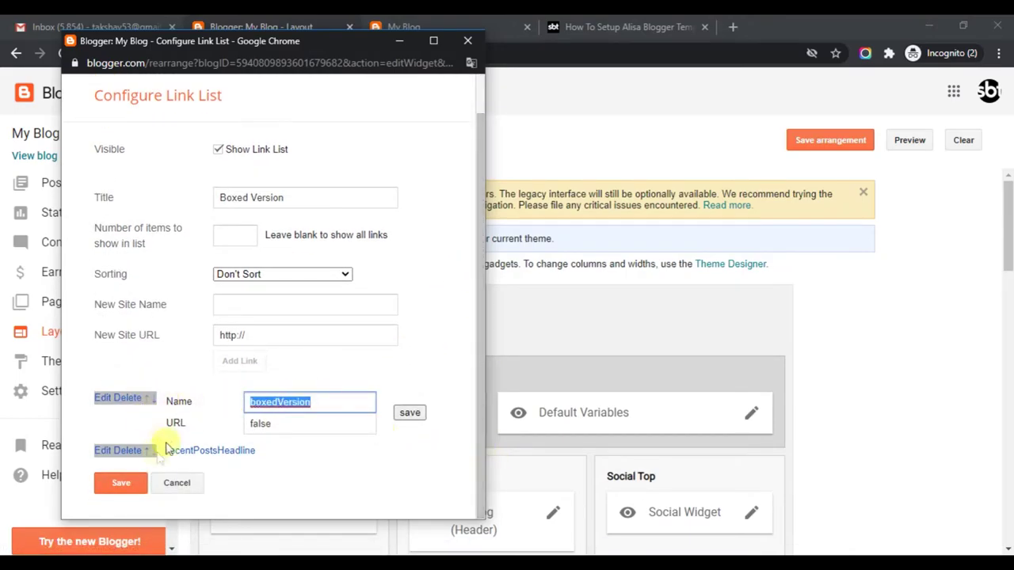
Open the recentPostsHeadline link for editing, check its name and value, and save the Boxed Version widget
{"action": "left_click", "coordinate": [106, 451]}
{"action": "left_click_drag", "start_coordinate": [341, 497], "coordinate": [187, 497]}
{"action": "left_click_drag", "start_coordinate": [482, 403], "coordinate": [481, 478]}
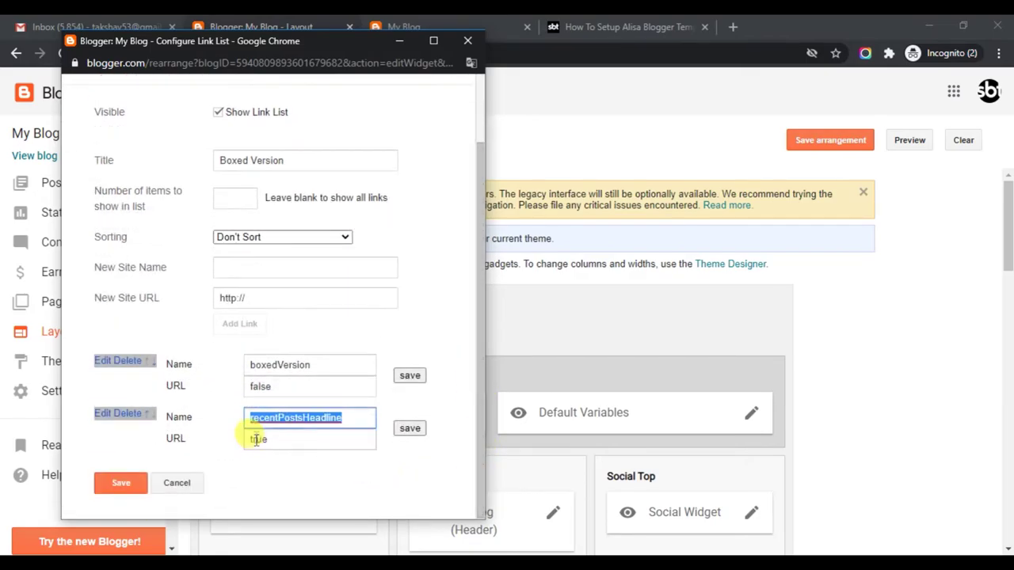
{"action": "left_click_drag", "start_coordinate": [268, 439], "coordinate": [241, 441]}
{"action": "left_click", "coordinate": [127, 482]}
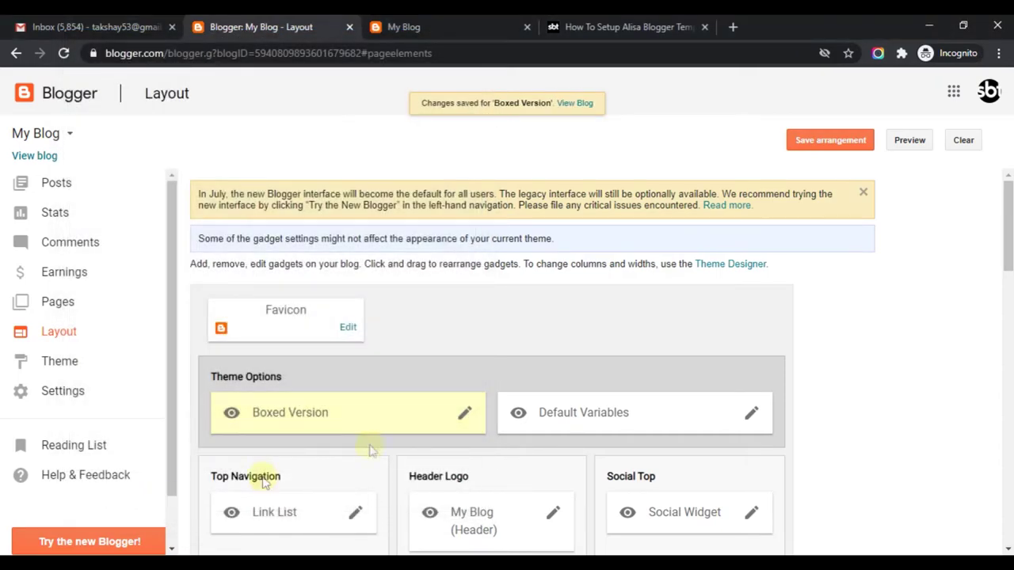
Open the Default Variables widget and its disqusShortname and commentsSystem links for editing
{"action": "left_click", "coordinate": [749, 415]}
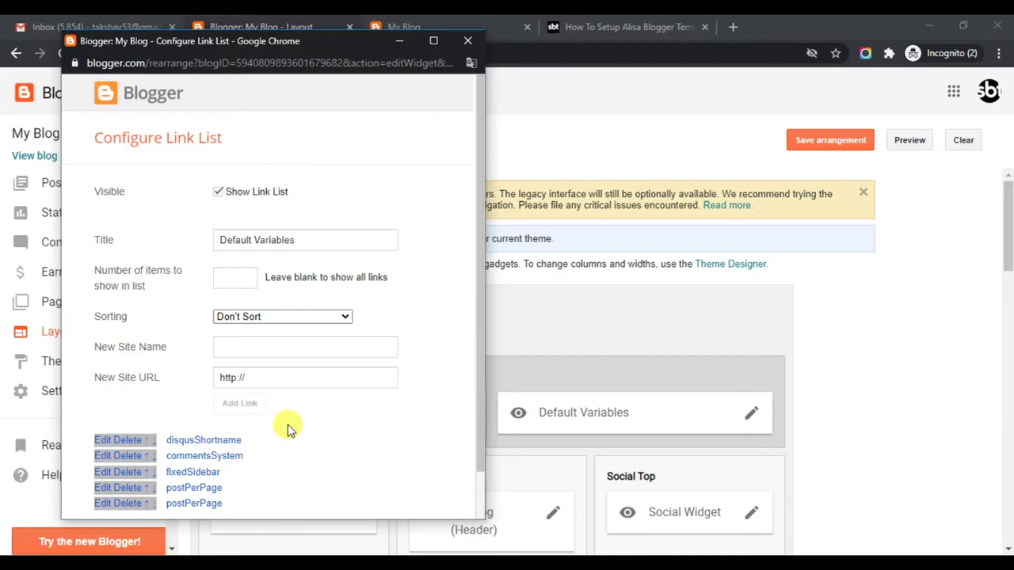
{"action": "left_click", "coordinate": [100, 442]}
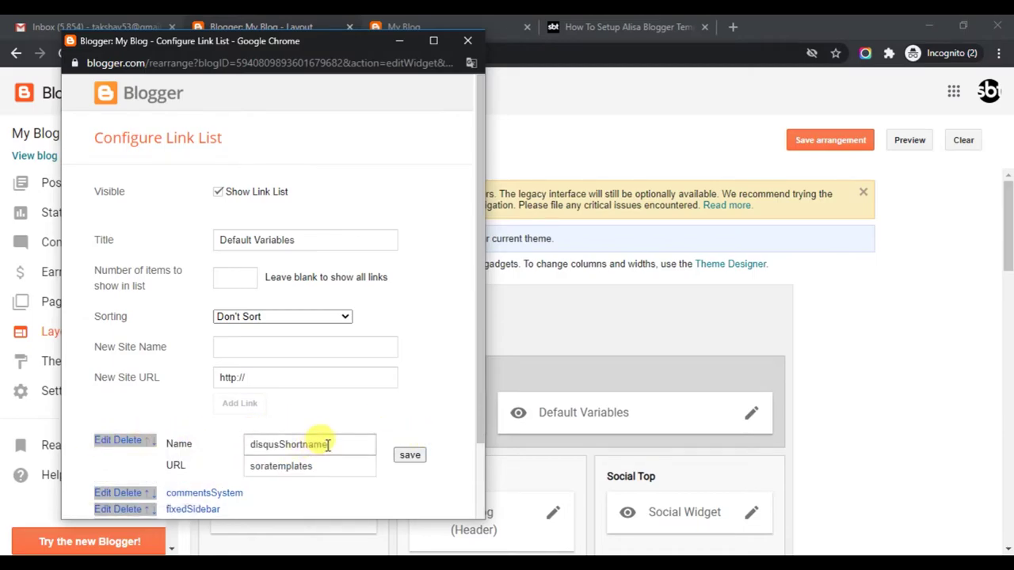
{"action": "left_click_drag", "start_coordinate": [321, 444], "coordinate": [233, 449]}
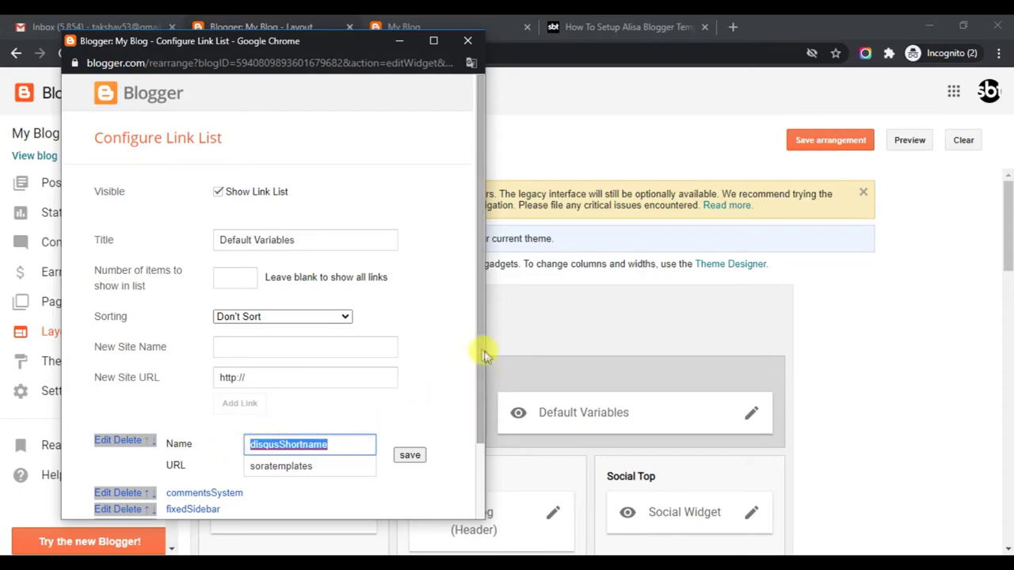
{"action": "left_click_drag", "start_coordinate": [480, 346], "coordinate": [475, 459]}
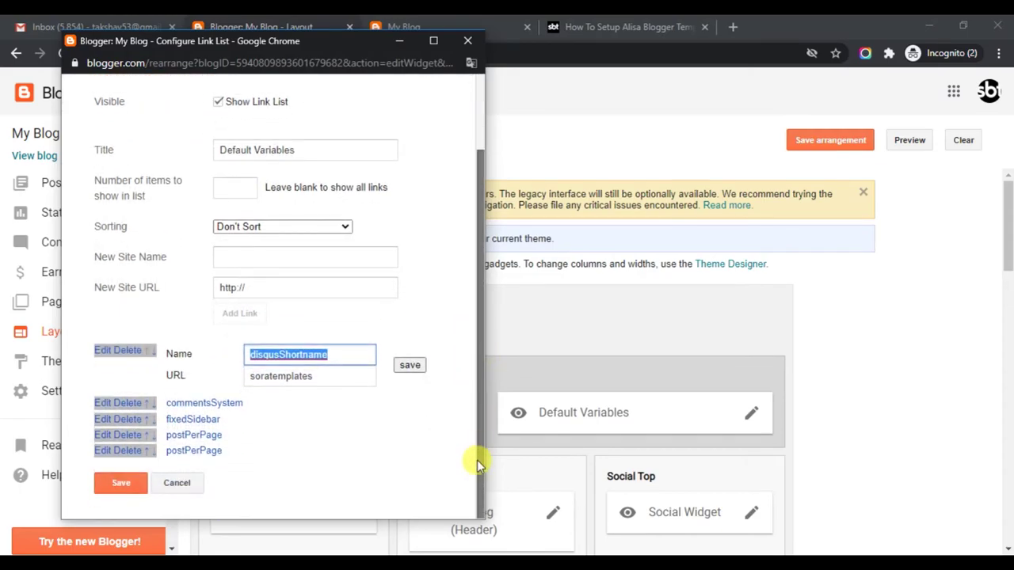
{"action": "left_click", "coordinate": [100, 404]}
{"action": "left_click_drag", "start_coordinate": [475, 362], "coordinate": [477, 510]}
{"action": "left_click_drag", "start_coordinate": [301, 391], "coordinate": [222, 394]}
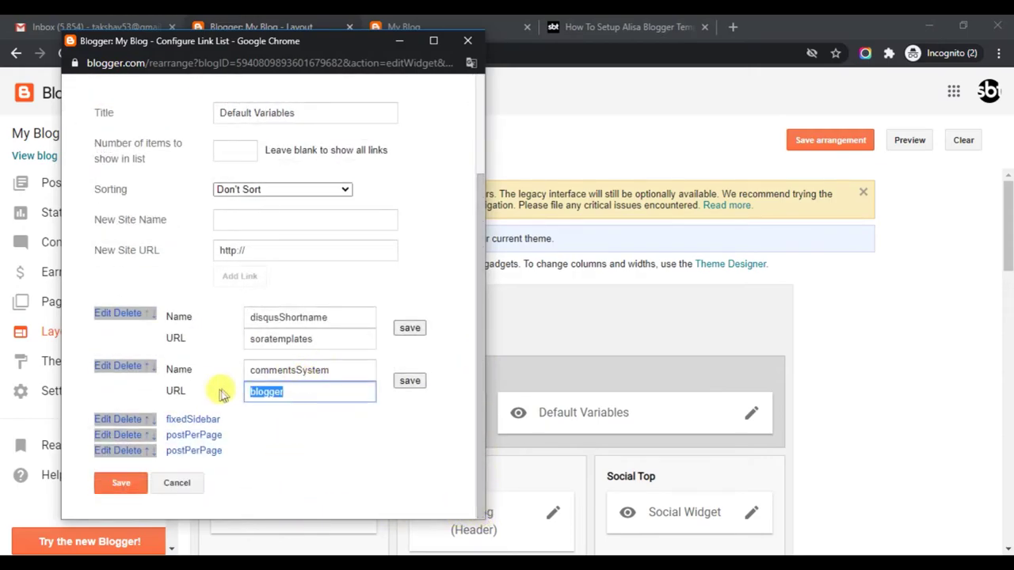
Open the fixedSidebar link and both postPerPage links for editing, and save the Default Variables widget
{"action": "left_click", "coordinate": [103, 419]}
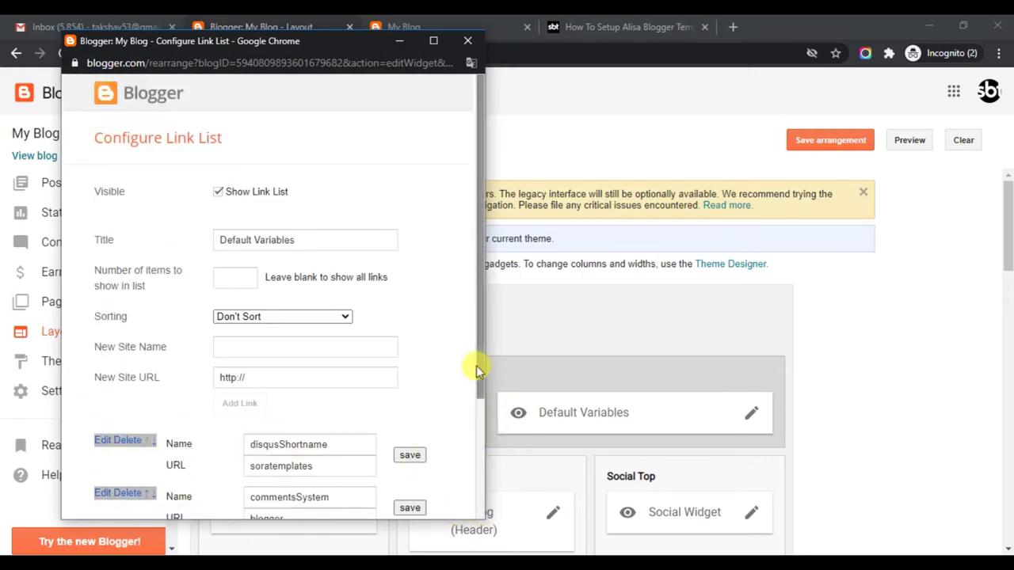
{"action": "left_click_drag", "start_coordinate": [481, 365], "coordinate": [266, 516]}
{"action": "left_click", "coordinate": [284, 410]}
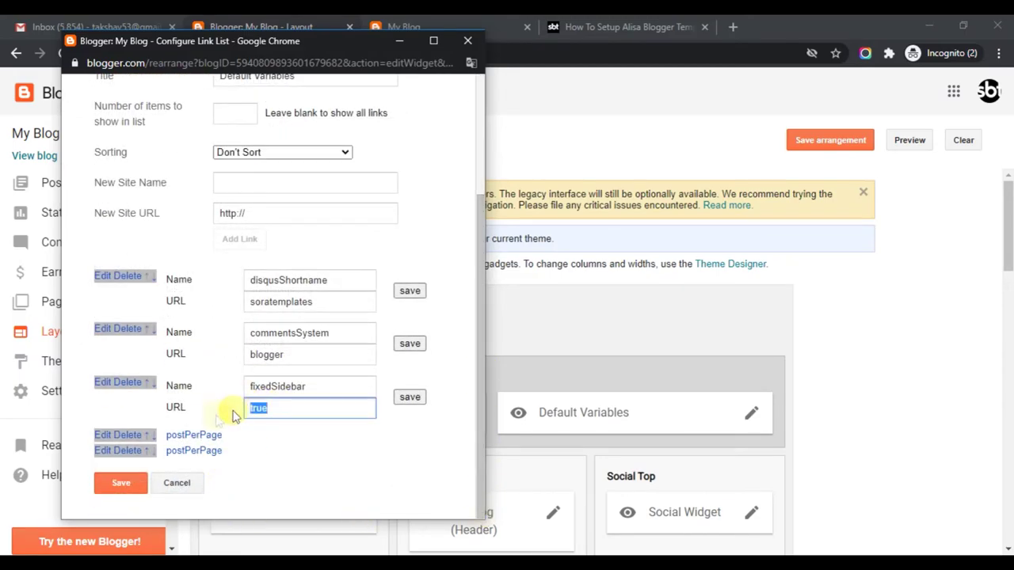
{"action": "left_click", "coordinate": [107, 447]}
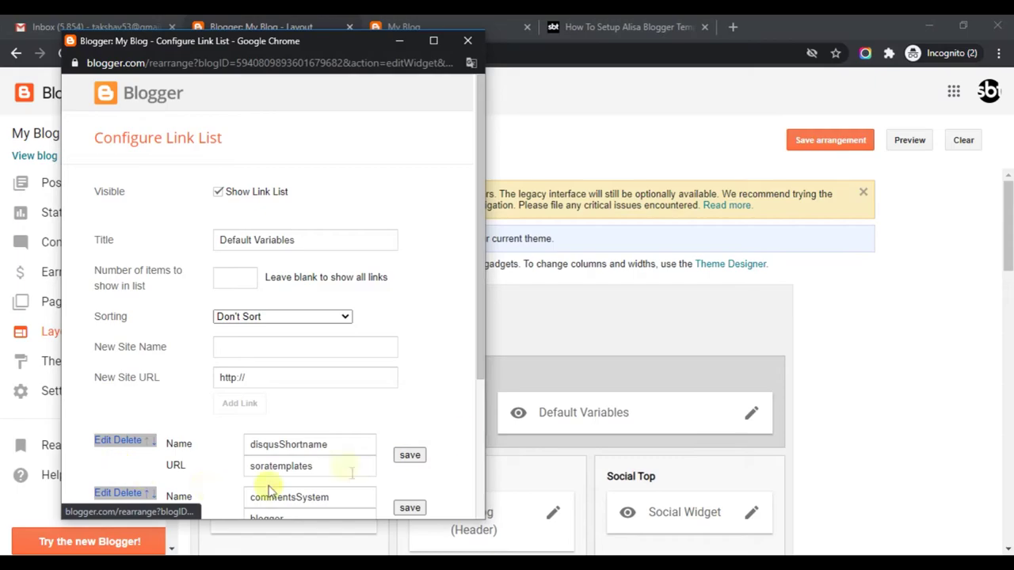
{"action": "left_click_drag", "start_coordinate": [477, 386], "coordinate": [403, 515]}
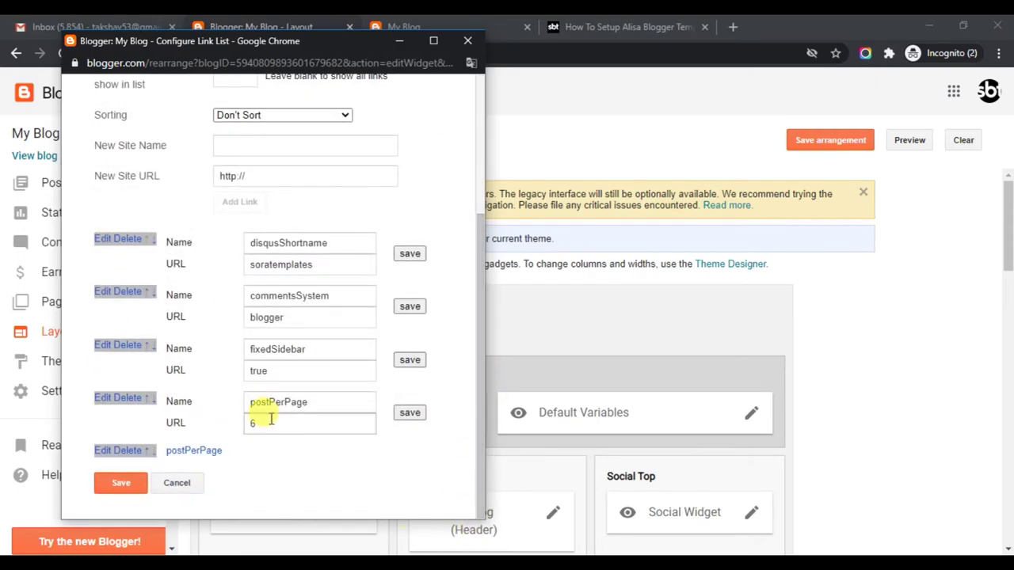
{"action": "left_click", "coordinate": [104, 452]}
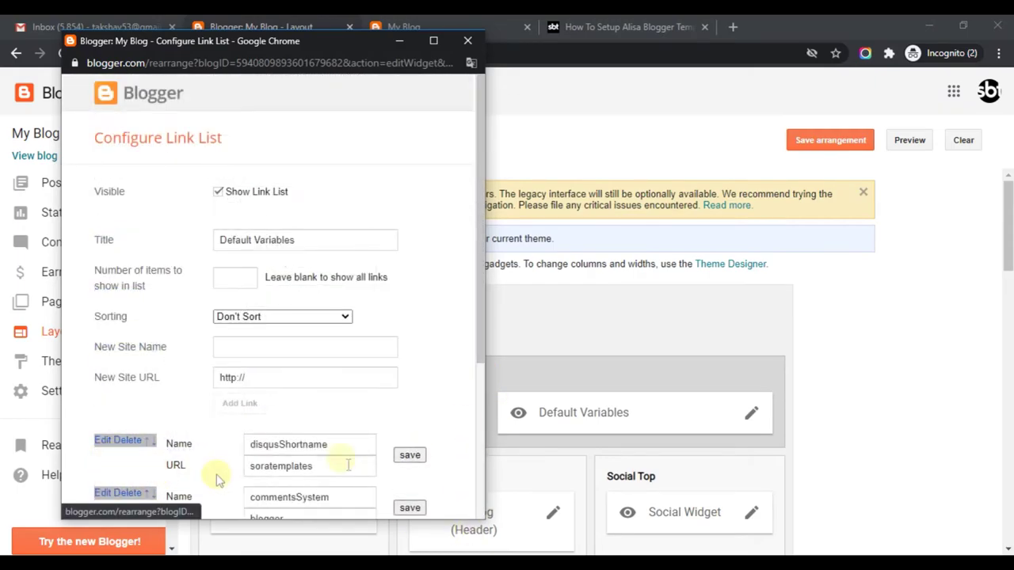
{"action": "left_click_drag", "start_coordinate": [483, 356], "coordinate": [441, 549]}
{"action": "left_click", "coordinate": [288, 434]}
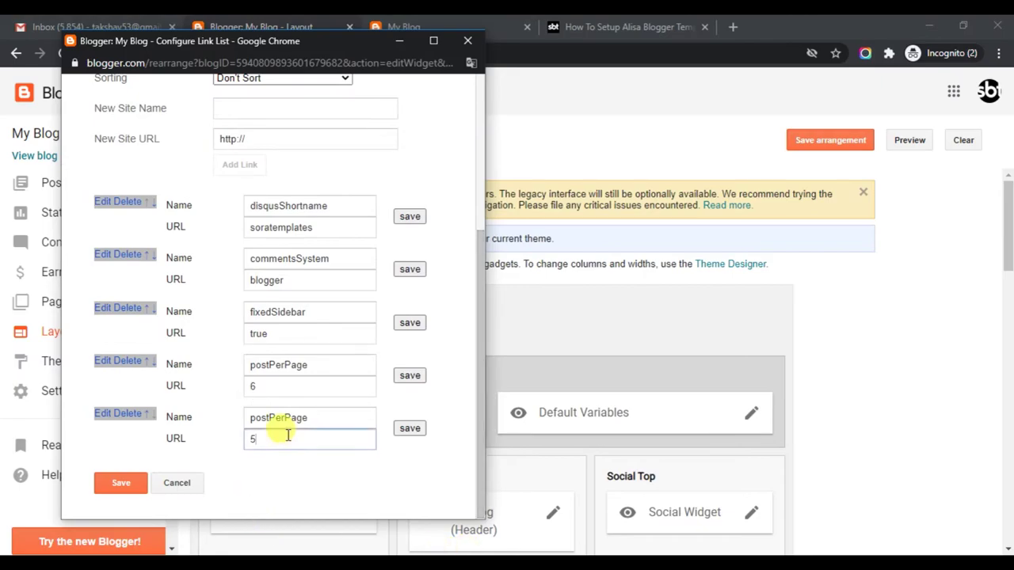
{"action": "left_click", "coordinate": [123, 485]}
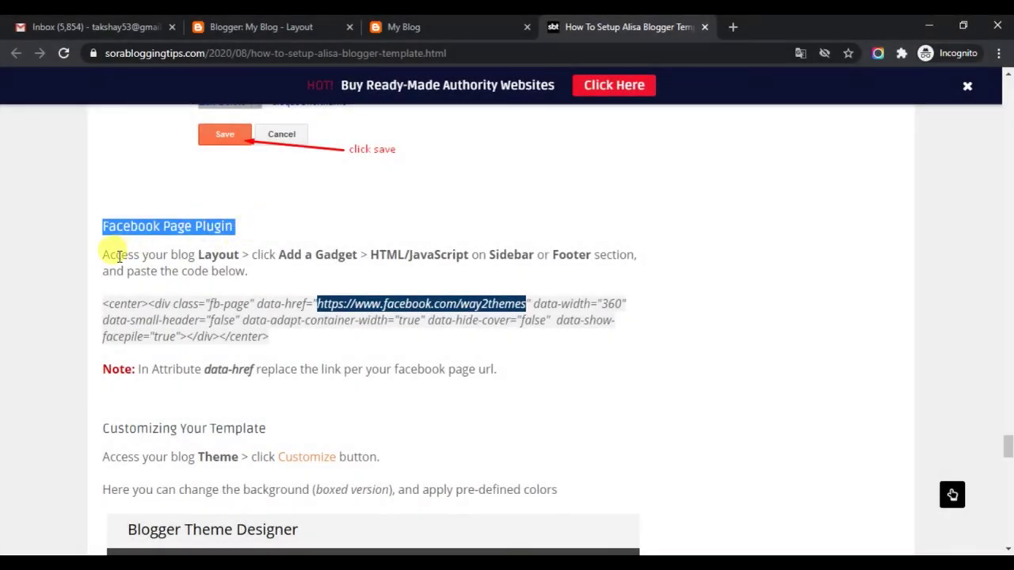
Read the guide's Facebook Page Plugin instructions and copy the complete fb-page code below them
{"action": "left_click_drag", "start_coordinate": [103, 255], "coordinate": [248, 281]}
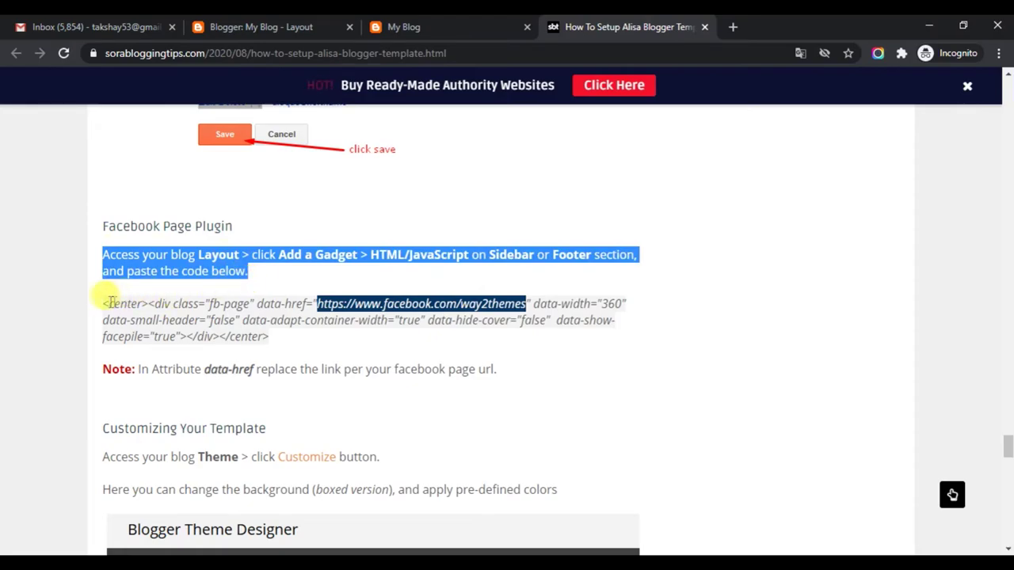
{"action": "left_click_drag", "start_coordinate": [102, 304], "coordinate": [274, 340]}
{"action": "right_click", "coordinate": [227, 319]}
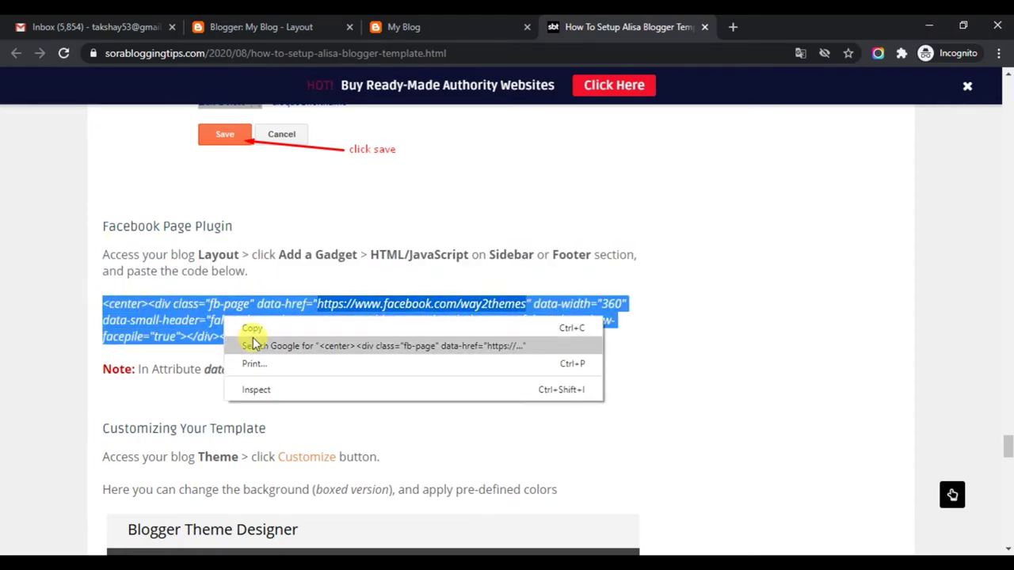
{"action": "left_click", "coordinate": [252, 328]}
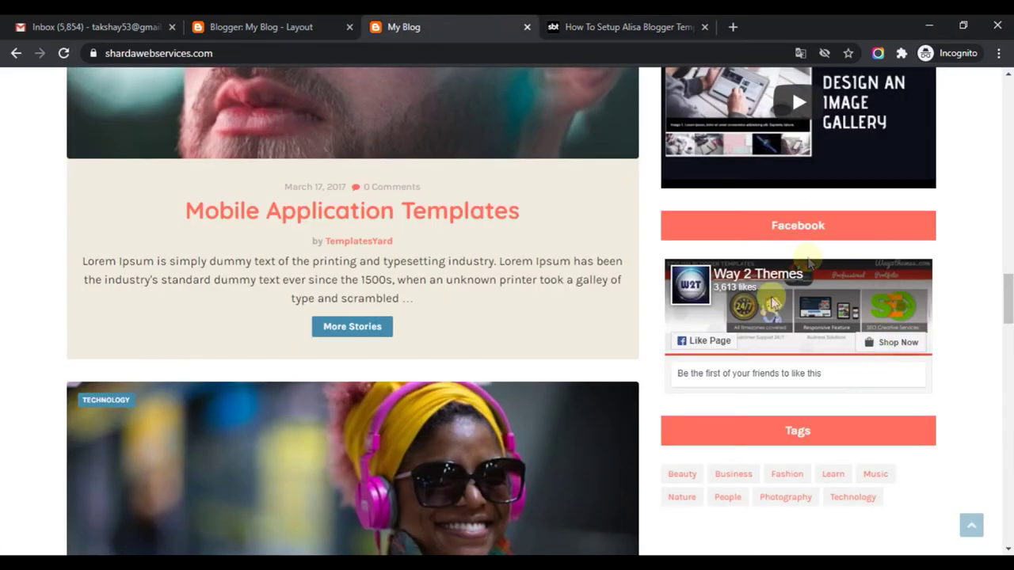
Open the sidebar's Facebook widget in the Blogger layout, check its fb-page code and page URL, and save the widget
{"action": "left_click", "coordinate": [290, 21]}
{"action": "left_click_drag", "start_coordinate": [1006, 222], "coordinate": [967, 449]}
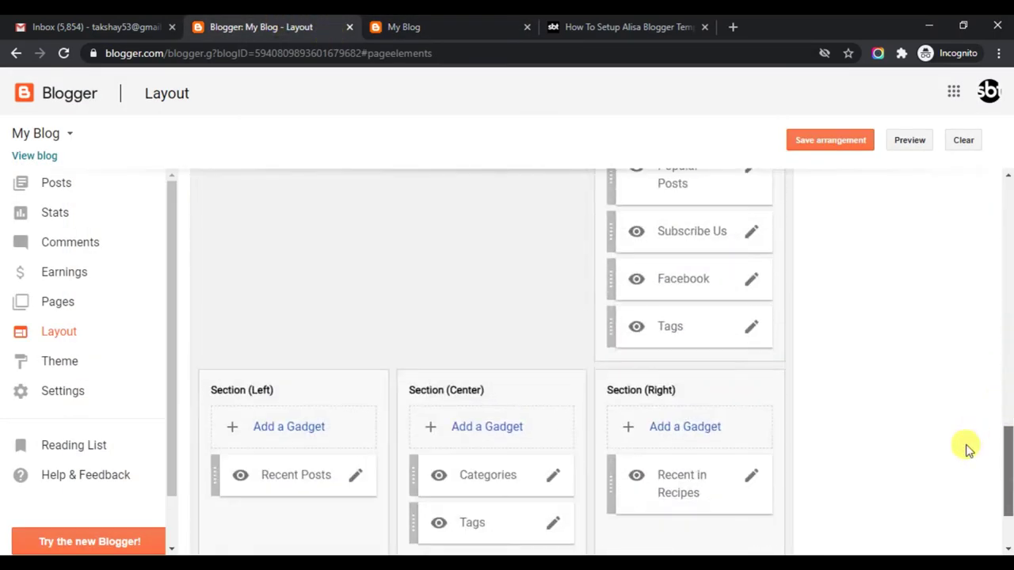
{"action": "left_click", "coordinate": [751, 280]}
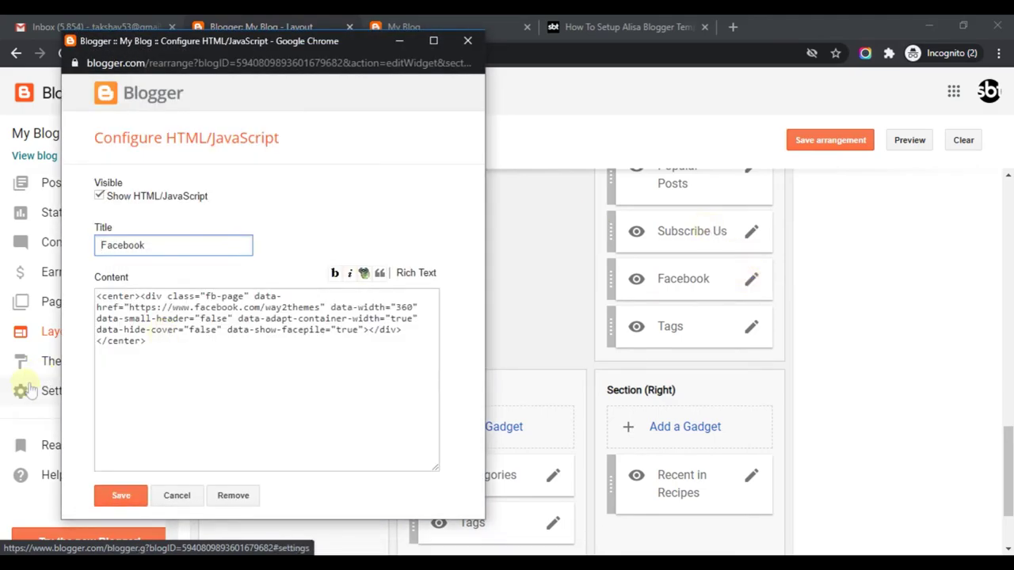
{"action": "left_click_drag", "start_coordinate": [95, 293], "coordinate": [155, 365]}
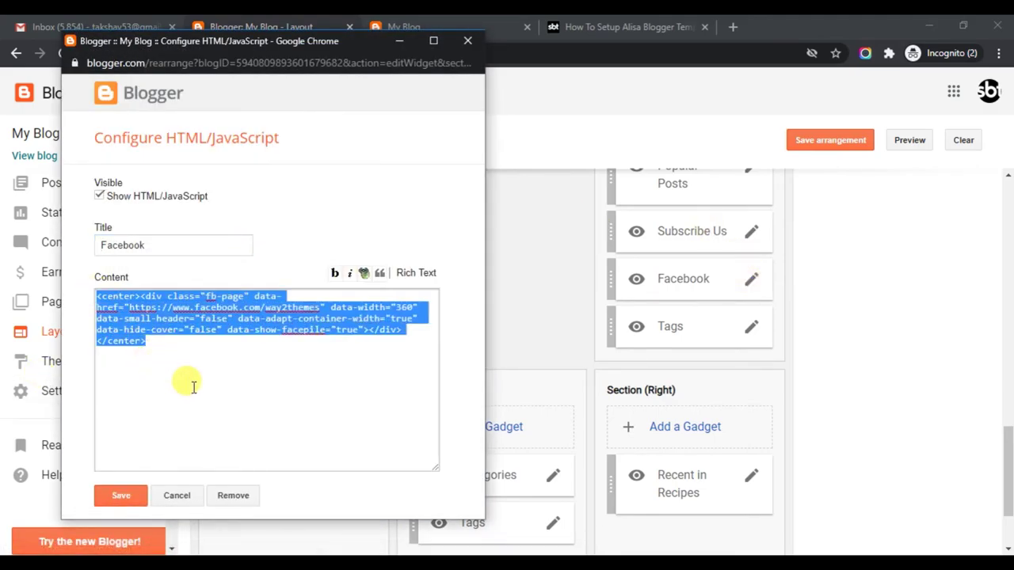
{"action": "left_click", "coordinate": [274, 375]}
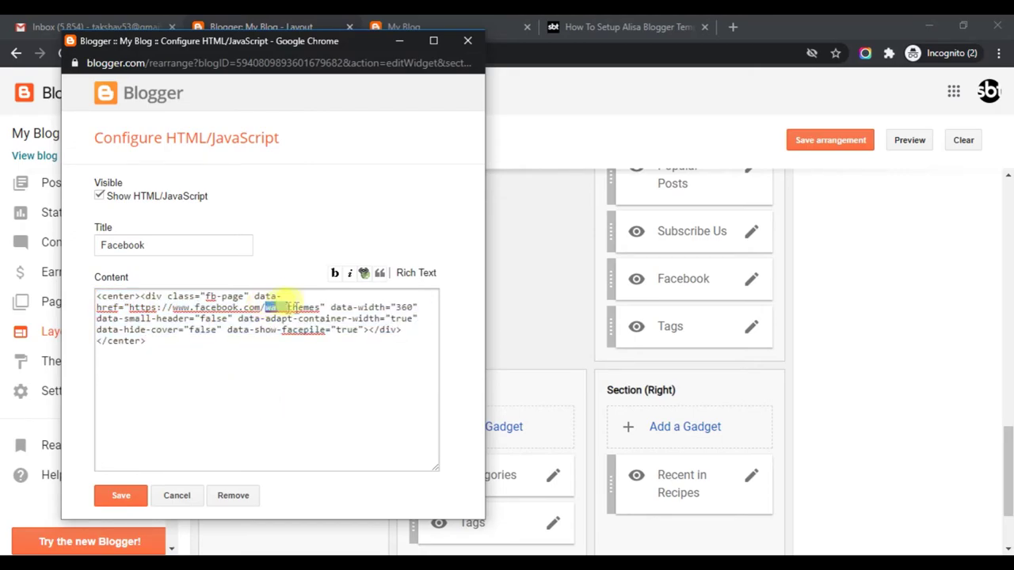
{"action": "left_click", "coordinate": [121, 499]}
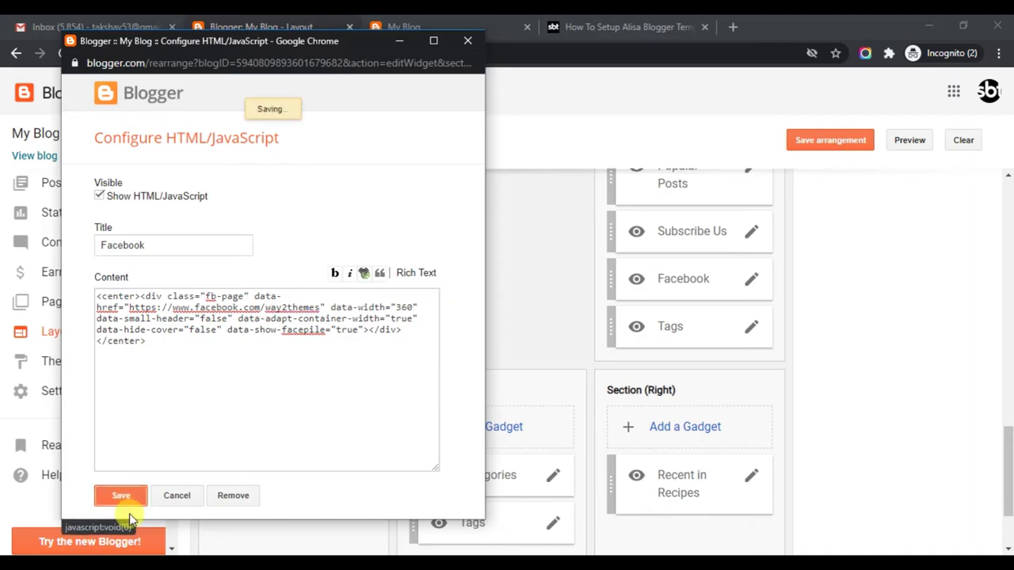
Reload the live blog and look over the page from the sidebar's Facebook widget up to the header
{"action": "left_click", "coordinate": [471, 24]}
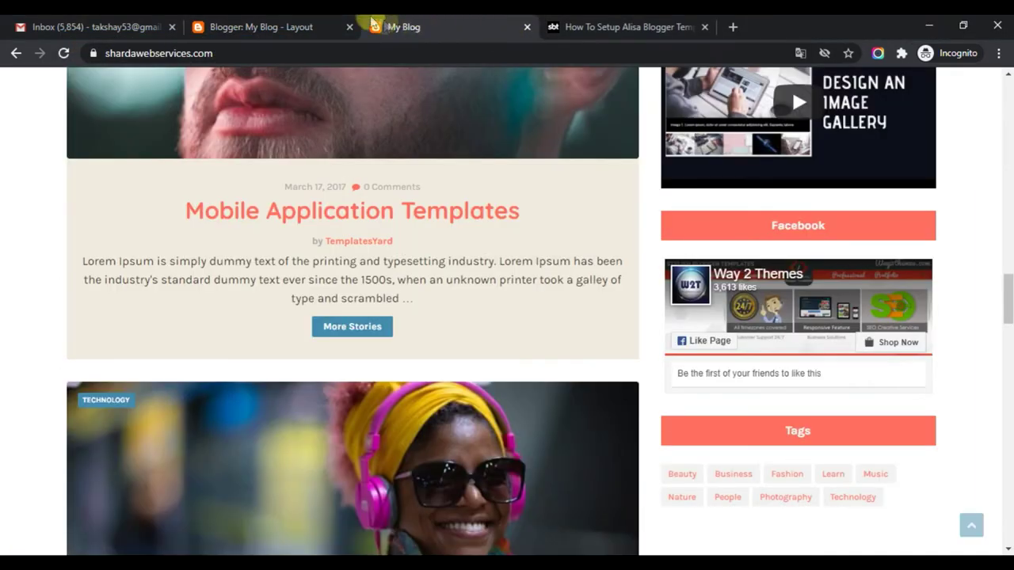
{"action": "left_click", "coordinate": [65, 53]}
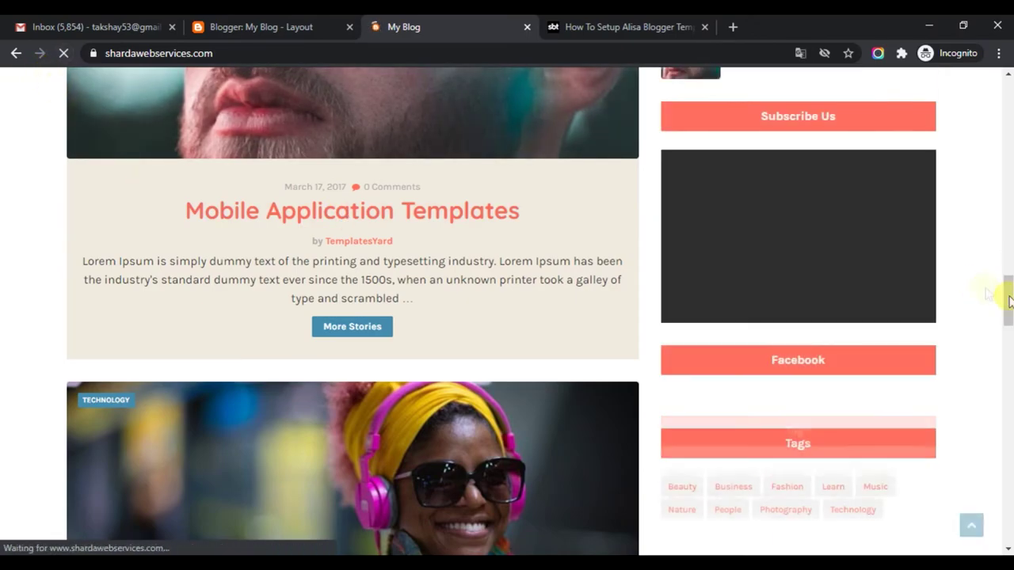
{"action": "left_click_drag", "start_coordinate": [1007, 300], "coordinate": [1006, 123]}
{"action": "scroll", "coordinate": [990, 155], "scroll_direction": "up", "scroll_amount": 3}
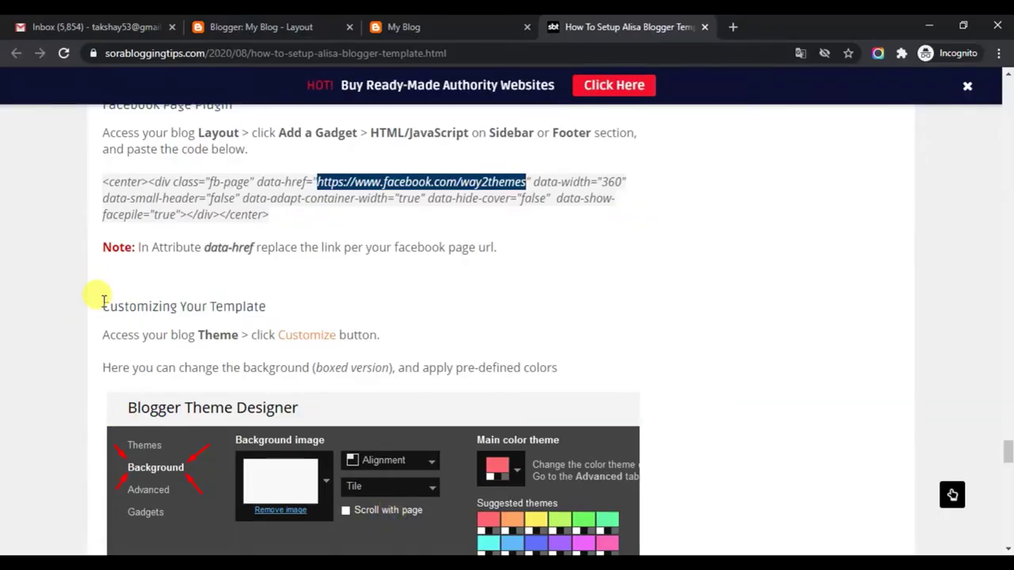
Read the guide's Customizing Your Template instructions on changing the background and applying pre-defined colors
{"action": "left_click_drag", "start_coordinate": [104, 300], "coordinate": [369, 306]}
{"action": "left_click_drag", "start_coordinate": [104, 333], "coordinate": [387, 349]}
{"action": "left_click_drag", "start_coordinate": [105, 365], "coordinate": [546, 389]}
Open the blog's Theme Designer, check the Background options, and bring up the Advanced Theme Colors settings
{"action": "left_click", "coordinate": [442, 23]}
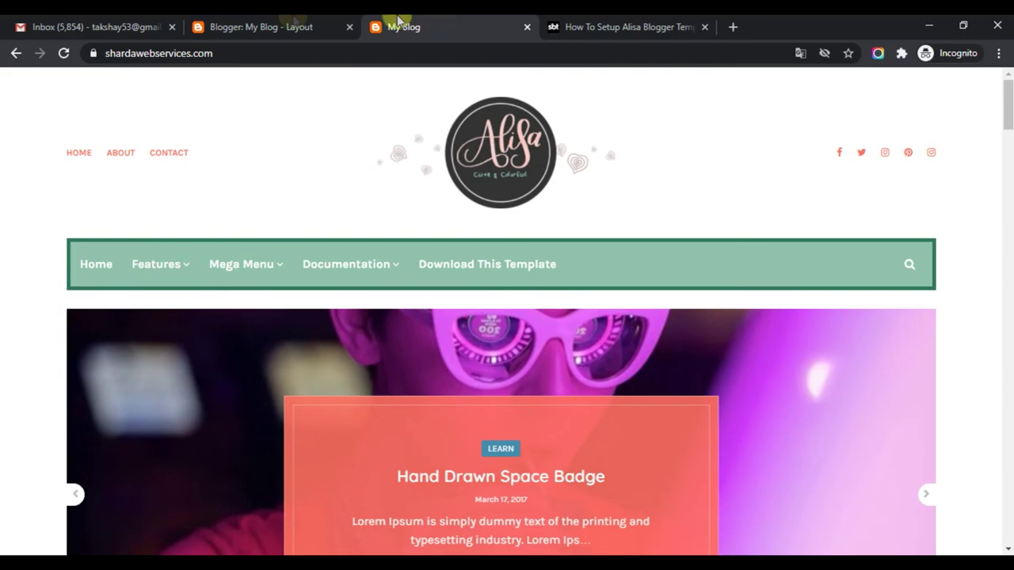
{"action": "left_click", "coordinate": [255, 24]}
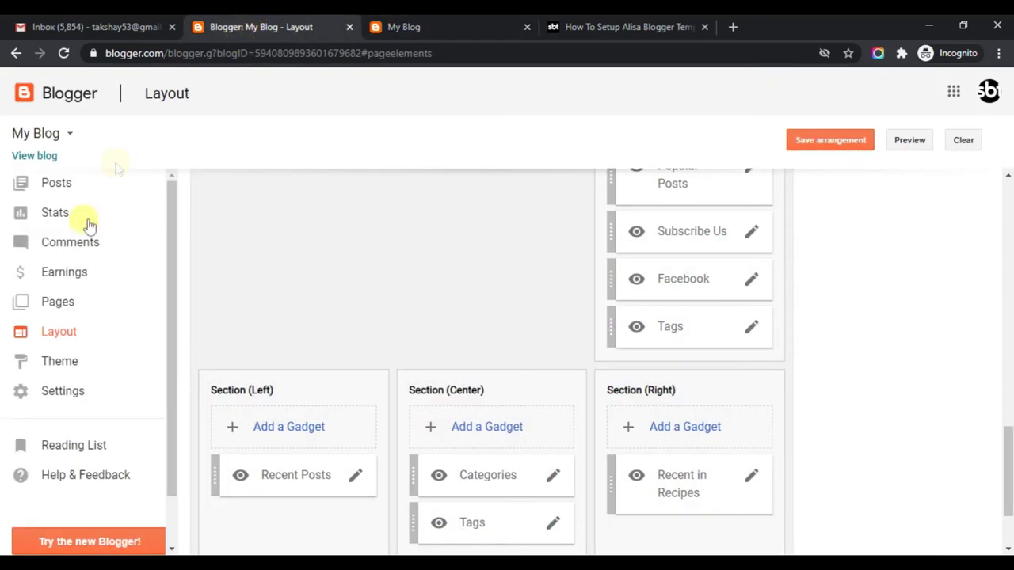
{"action": "left_click", "coordinate": [75, 369]}
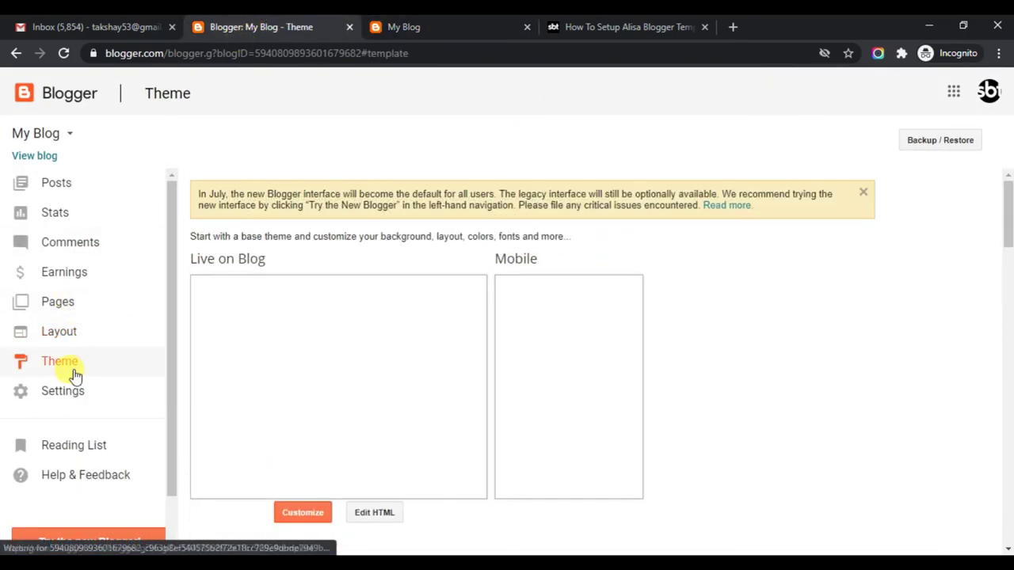
{"action": "left_click", "coordinate": [301, 512]}
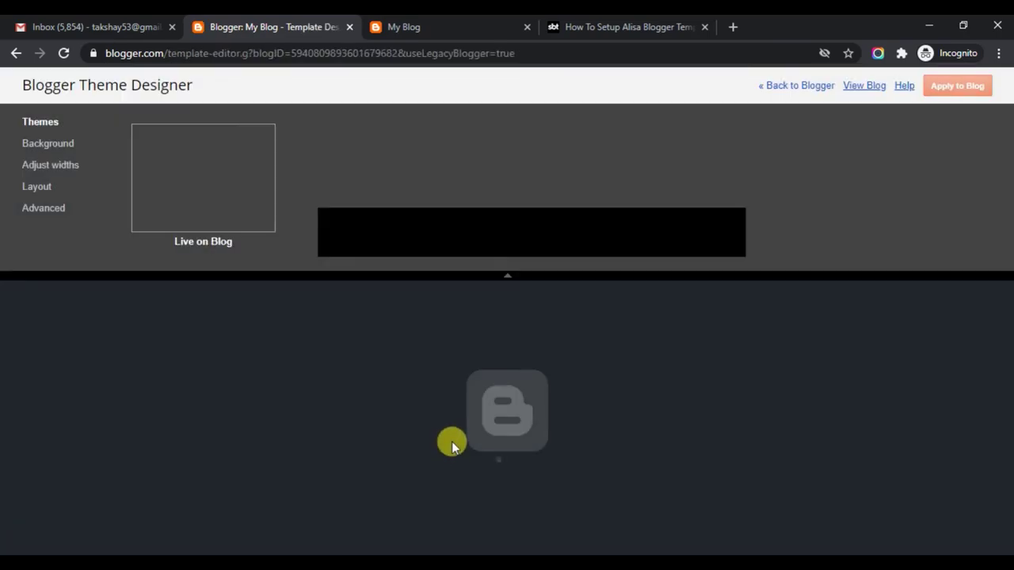
{"action": "left_click", "coordinate": [36, 143]}
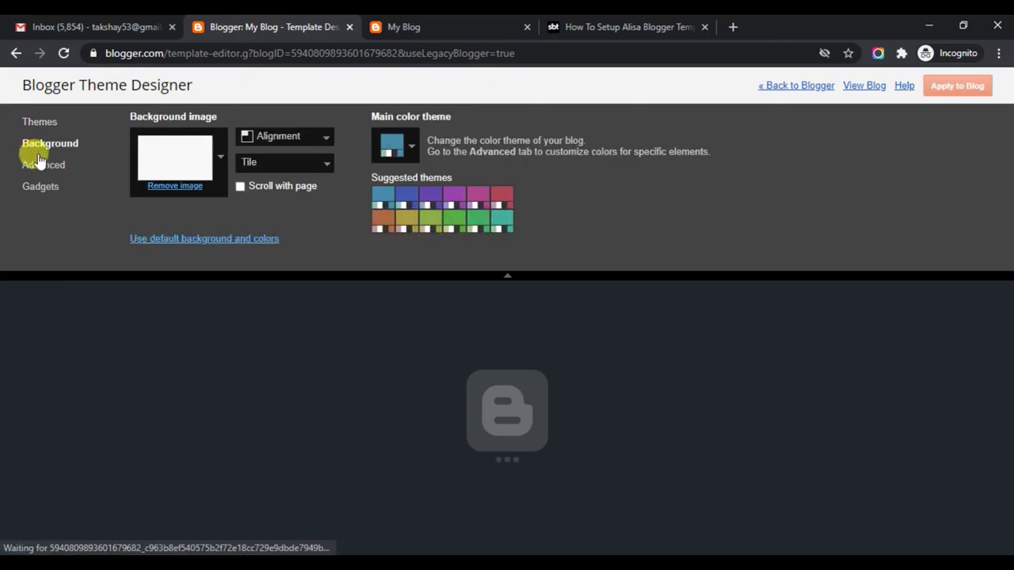
{"action": "left_click", "coordinate": [43, 168]}
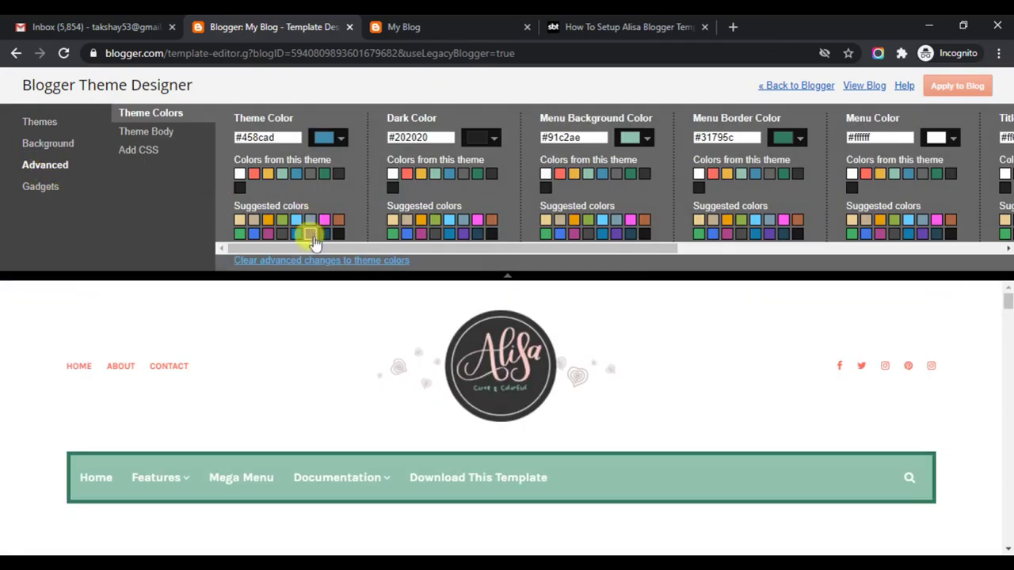
Try #ad458b as the Theme Color, replace it with #224556, and expand the blog preview to look it over
{"action": "left_click", "coordinate": [267, 235]}
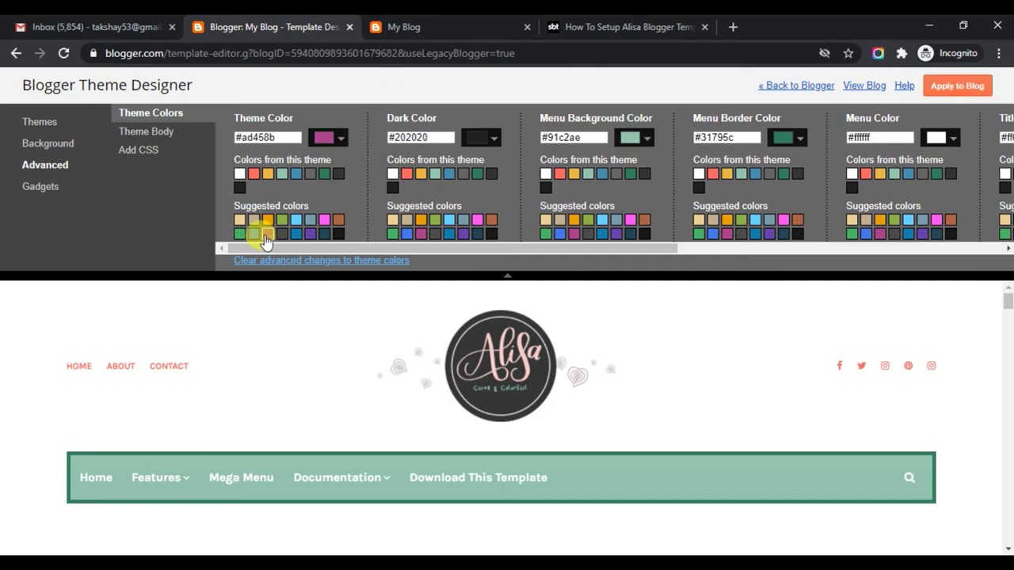
{"action": "left_click_drag", "start_coordinate": [1000, 319], "coordinate": [1007, 356]}
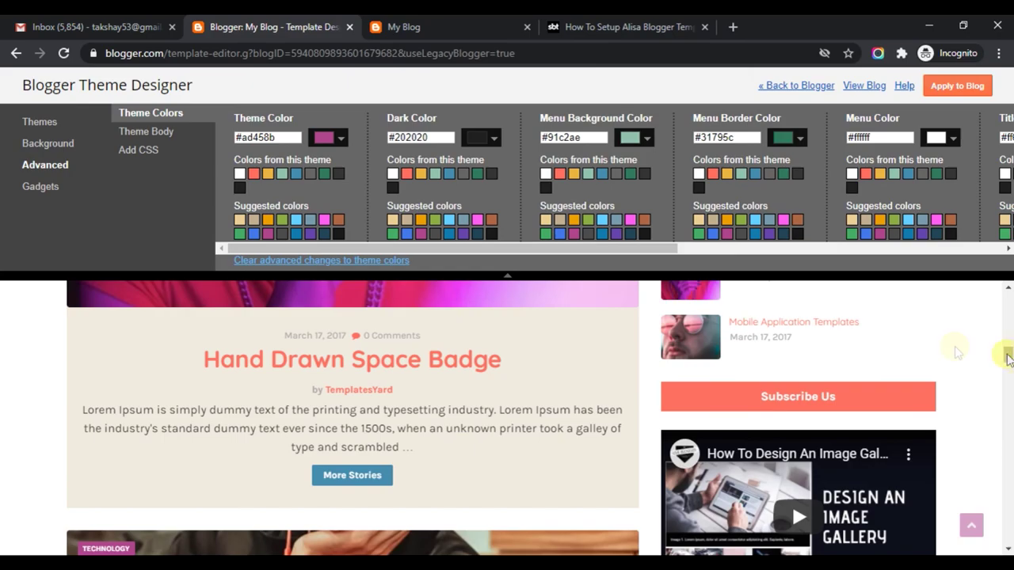
{"action": "left_click", "coordinate": [325, 235]}
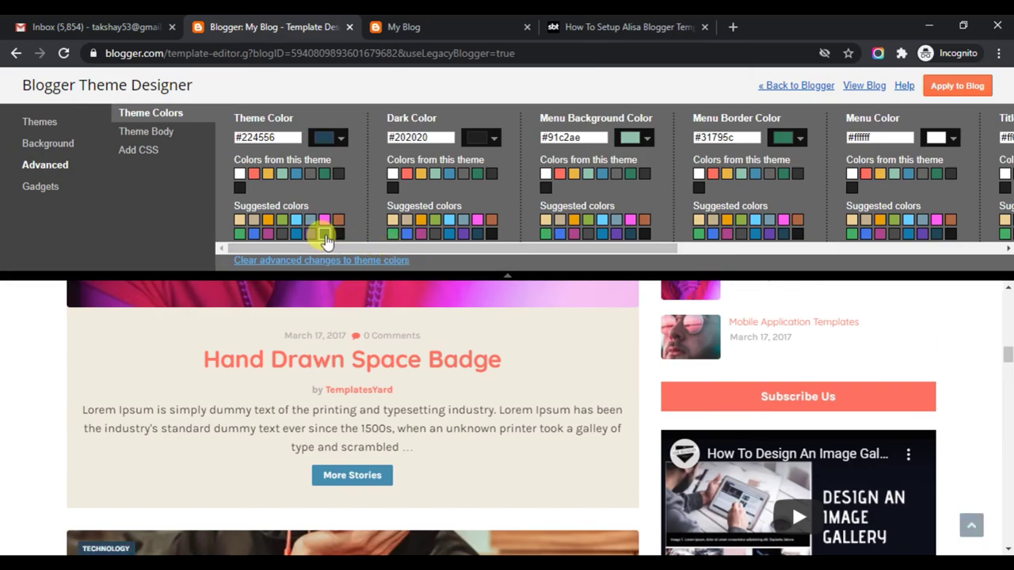
{"action": "left_click", "coordinate": [509, 277]}
{"action": "left_click_drag", "start_coordinate": [1007, 212], "coordinate": [1006, 139]}
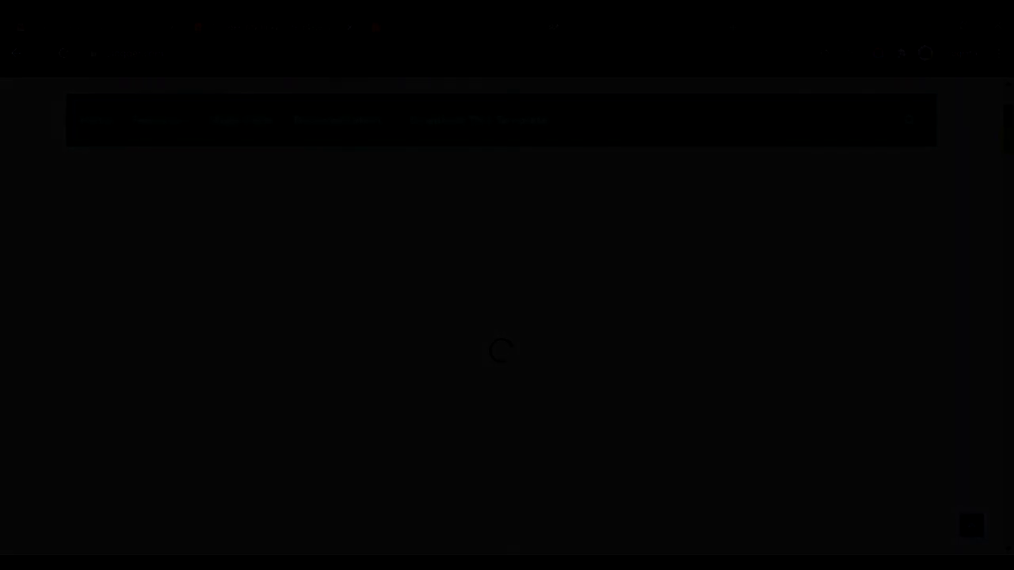